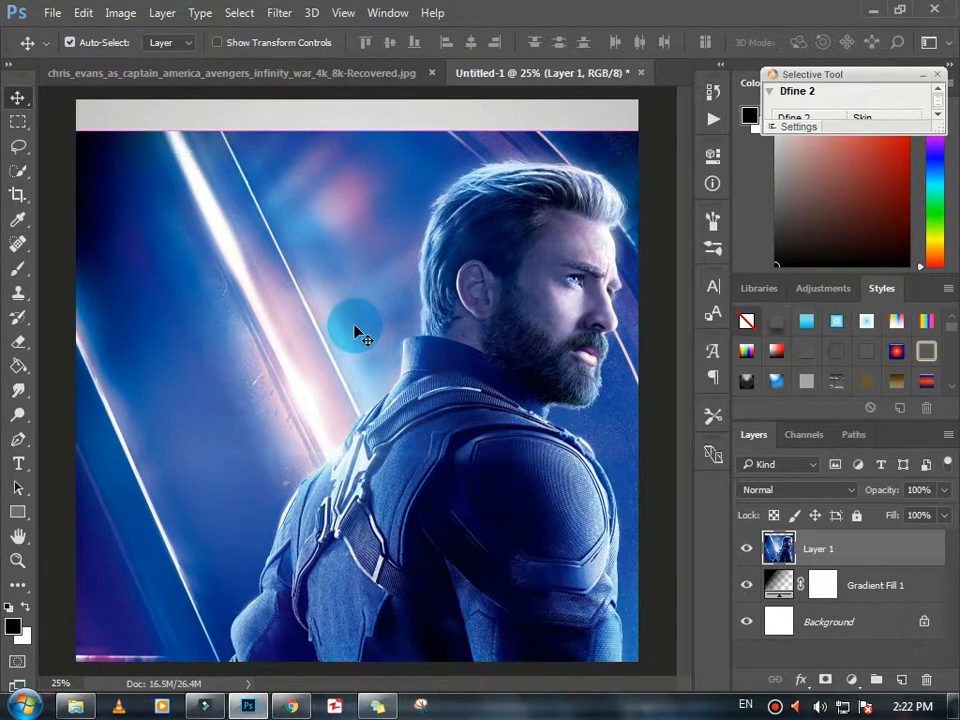
Scale the photo on Layer 1 down to about 62% and place it near the middle of the canvas.
{"action": "key", "text": "ctrl+t"}
{"action": "left_click_drag", "start_coordinate": [55, 127], "coordinate": [393, 461]}
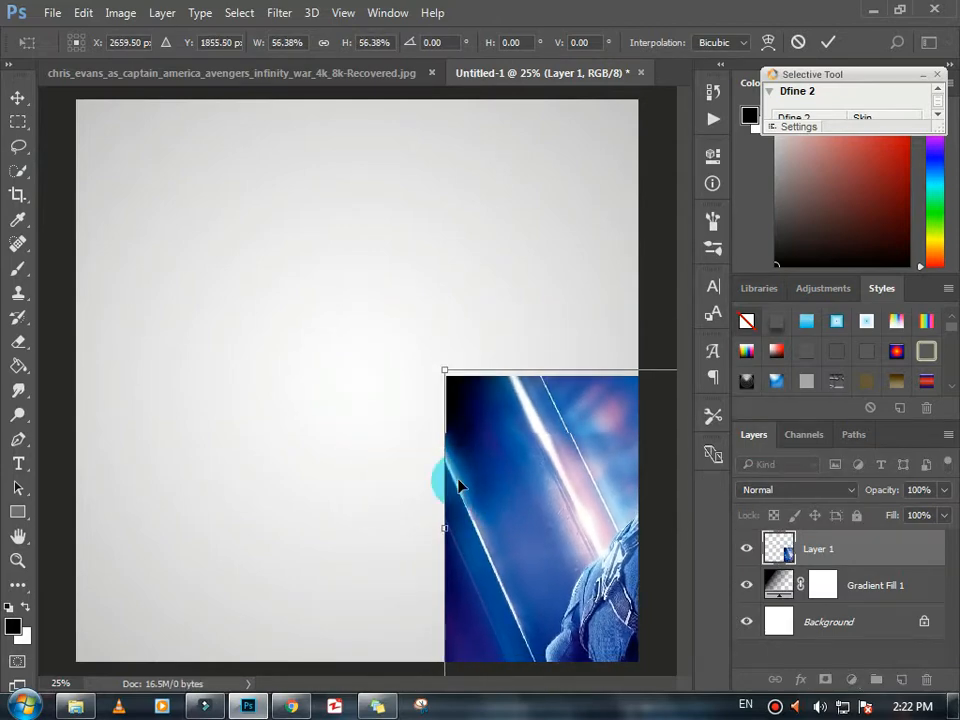
{"action": "left_click_drag", "start_coordinate": [445, 482], "coordinate": [133, 314]}
{"action": "left_click_drag", "start_coordinate": [120, 208], "coordinate": [61, 199]}
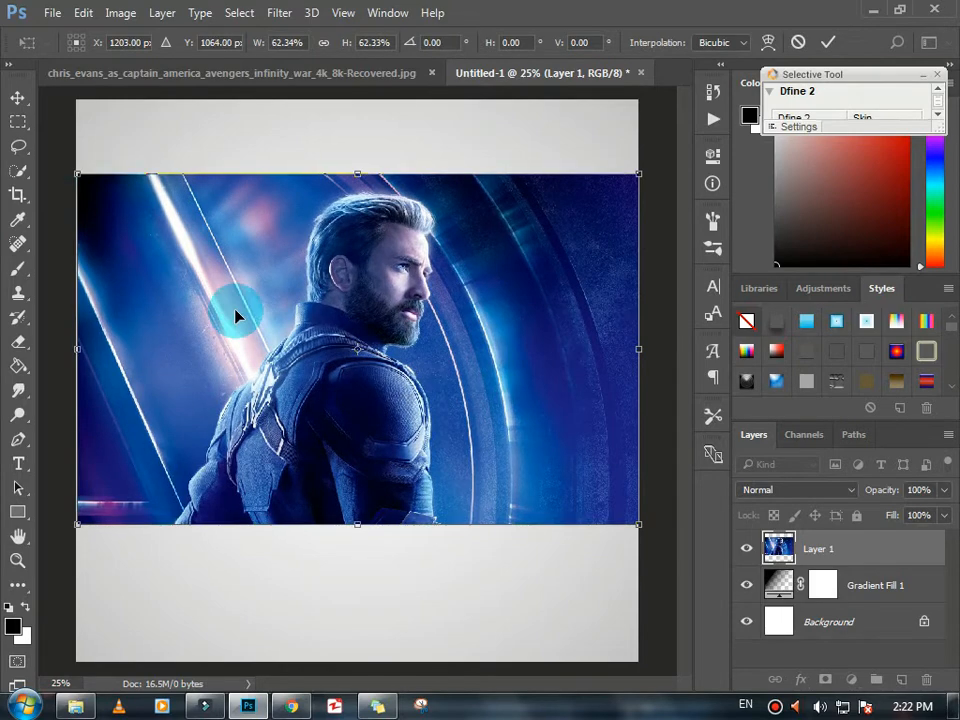
{"action": "left_click_drag", "start_coordinate": [325, 340], "coordinate": [347, 359]}
{"action": "key", "text": "Return"}
Stretch the photo's height to about 103.5% and move it slightly down on the canvas.
{"action": "key", "text": "ctrl+t"}
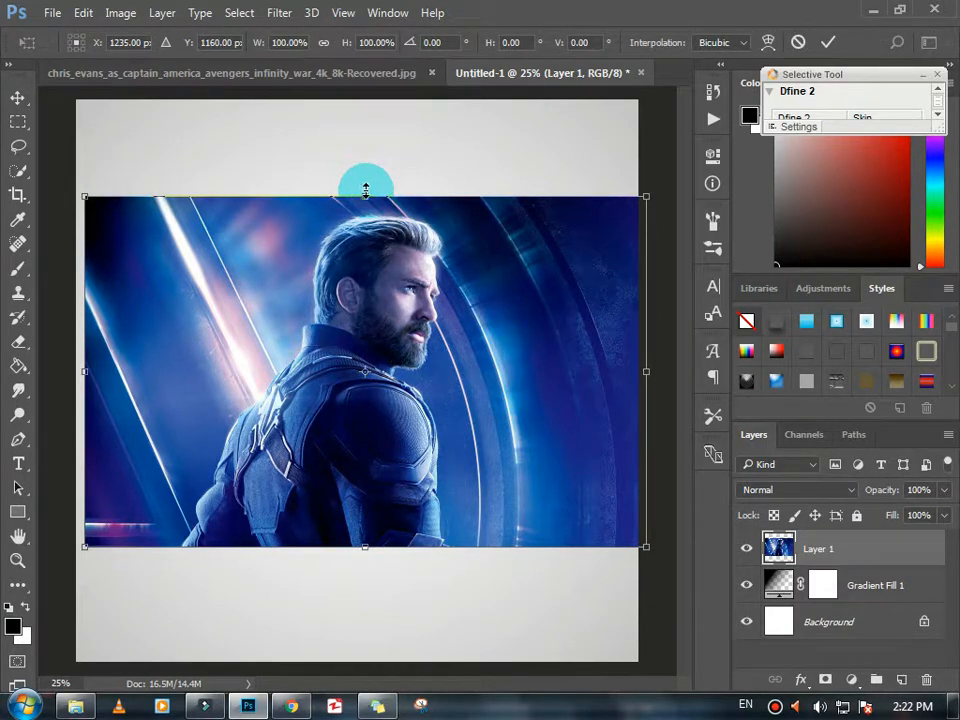
{"action": "left_click_drag", "start_coordinate": [365, 190], "coordinate": [365, 180]}
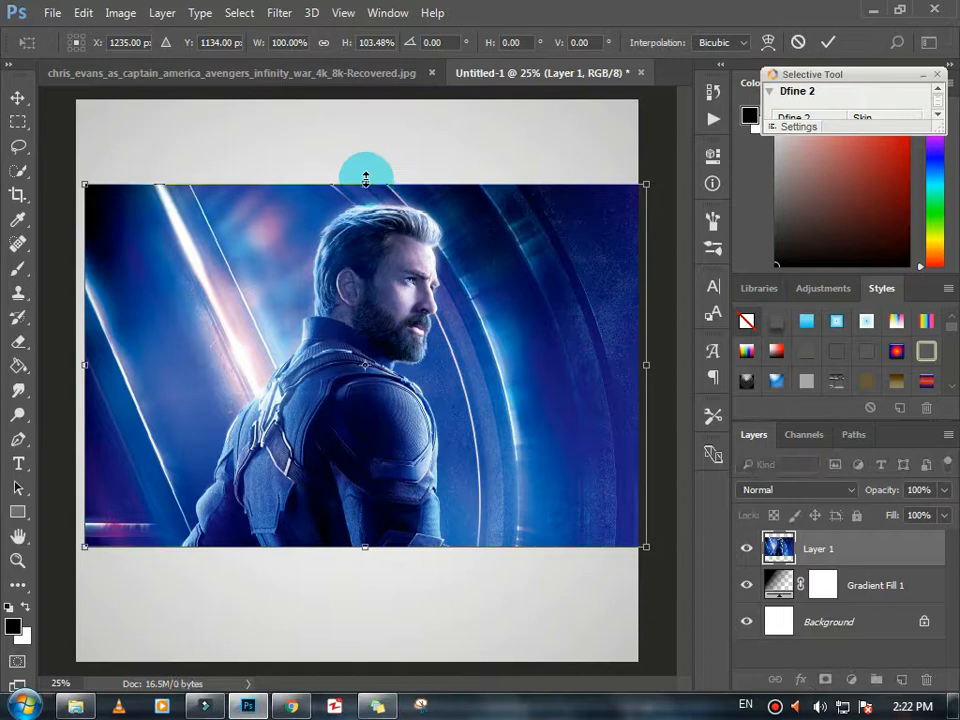
{"action": "key", "text": "Return"}
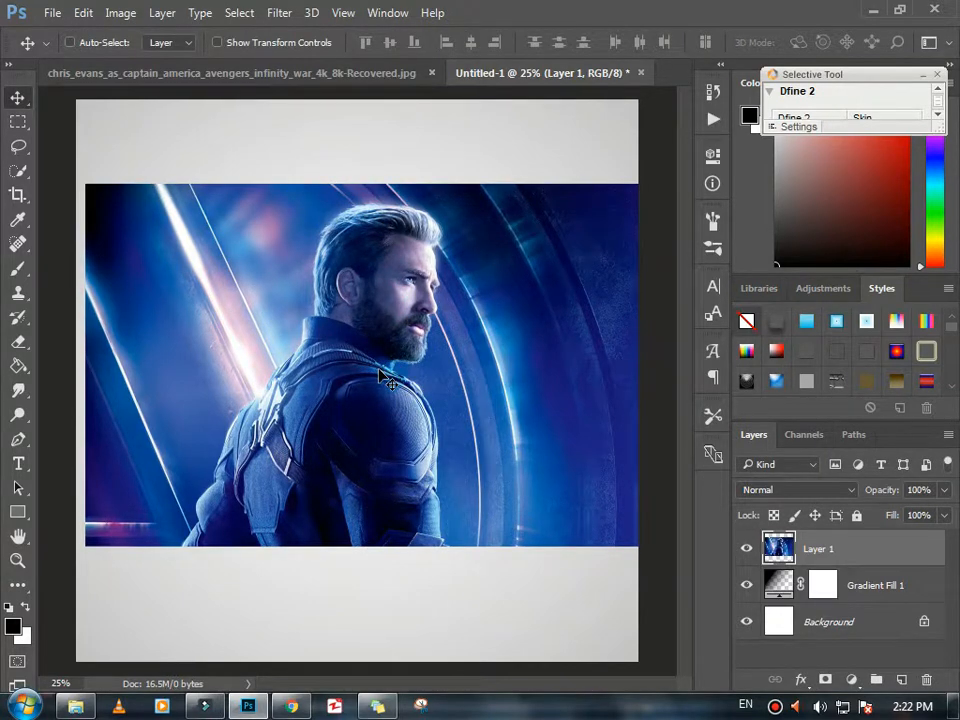
{"action": "left_click_drag", "start_coordinate": [383, 378], "coordinate": [386, 390]}
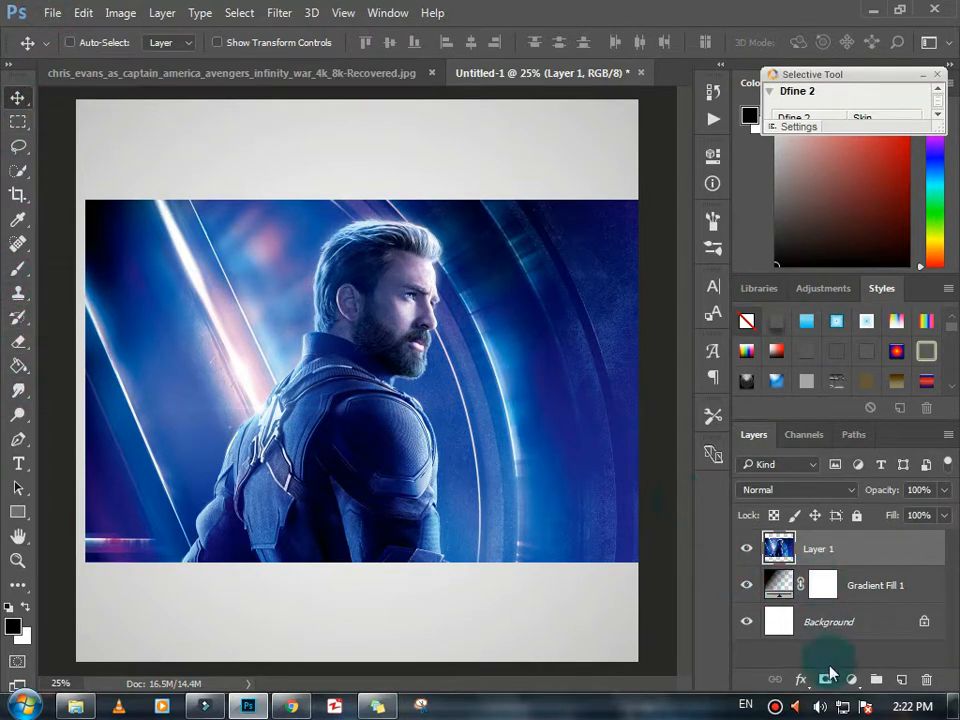
Add a layer mask to Layer 1 and invert it to black.
{"action": "left_click", "coordinate": [825, 680]}
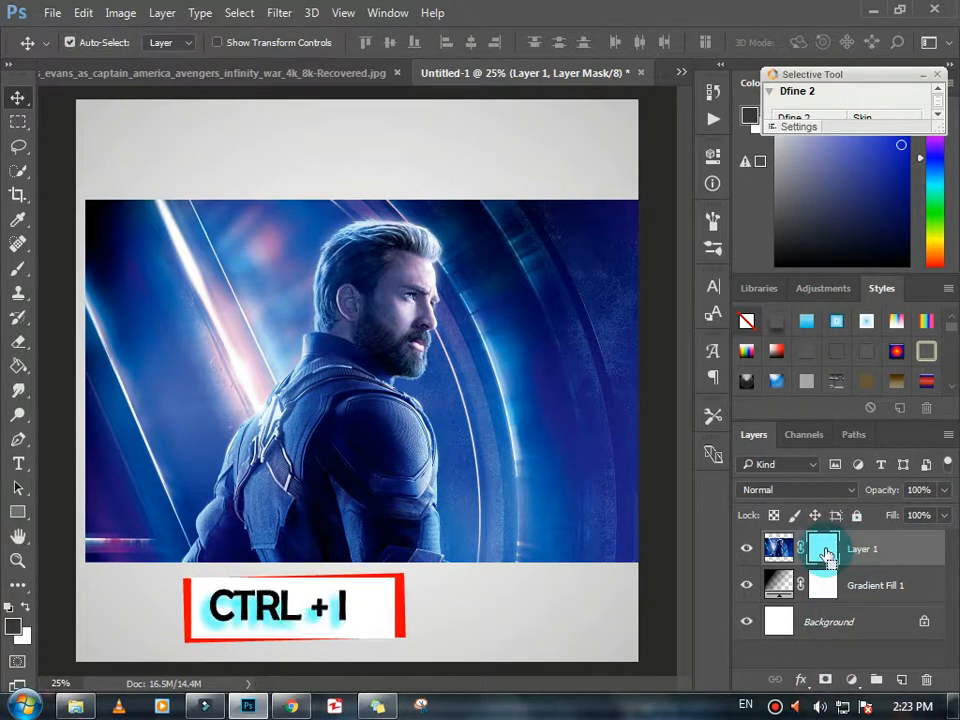
{"action": "key", "text": "ctrl+i"}
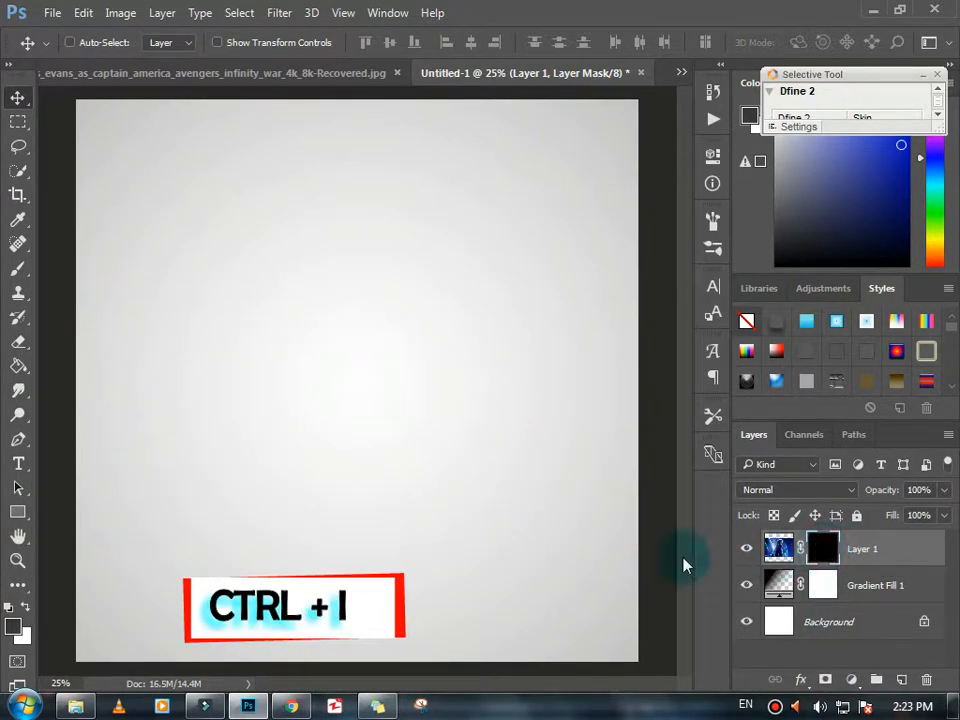
Load the Assassin_Brush_Set_by_ShiftyJ brush file from the Desktop for the Brush tool.
{"action": "left_click", "coordinate": [18, 270]}
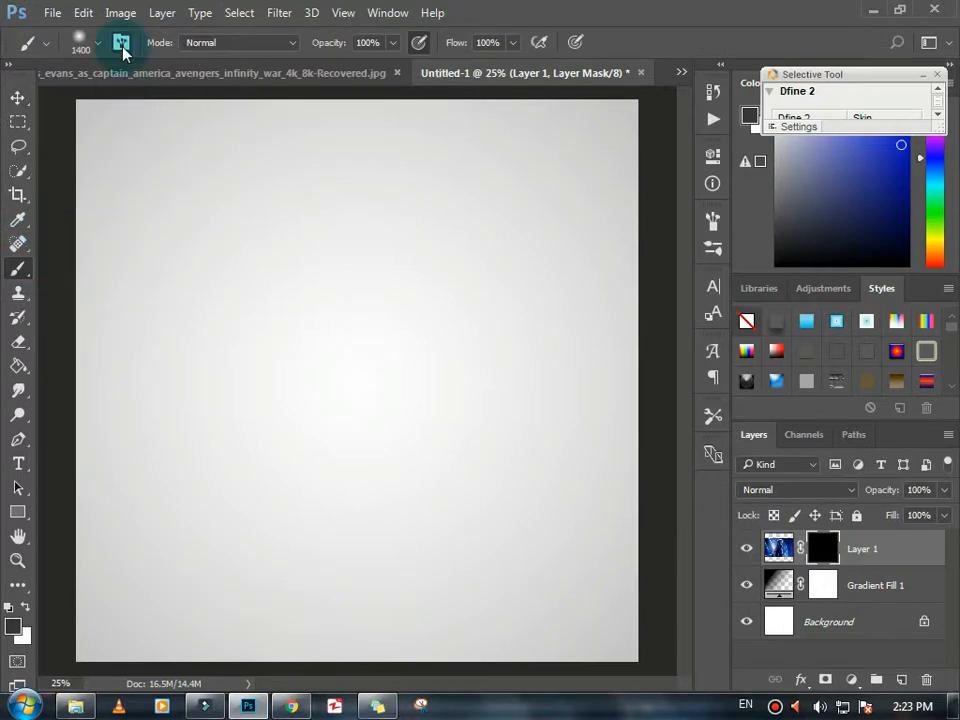
{"action": "left_click", "coordinate": [85, 42]}
{"action": "mouse_move", "coordinate": [236, 252]}
{"action": "left_mouse_down"}
{"action": "mouse_move", "coordinate": [245, 327]}
{"action": "mouse_move", "coordinate": [229, 313]}
{"action": "mouse_move", "coordinate": [231, 326]}
{"action": "mouse_move", "coordinate": [229, 236]}
{"action": "left_mouse_up"}
{"action": "left_click", "coordinate": [255, 76]}
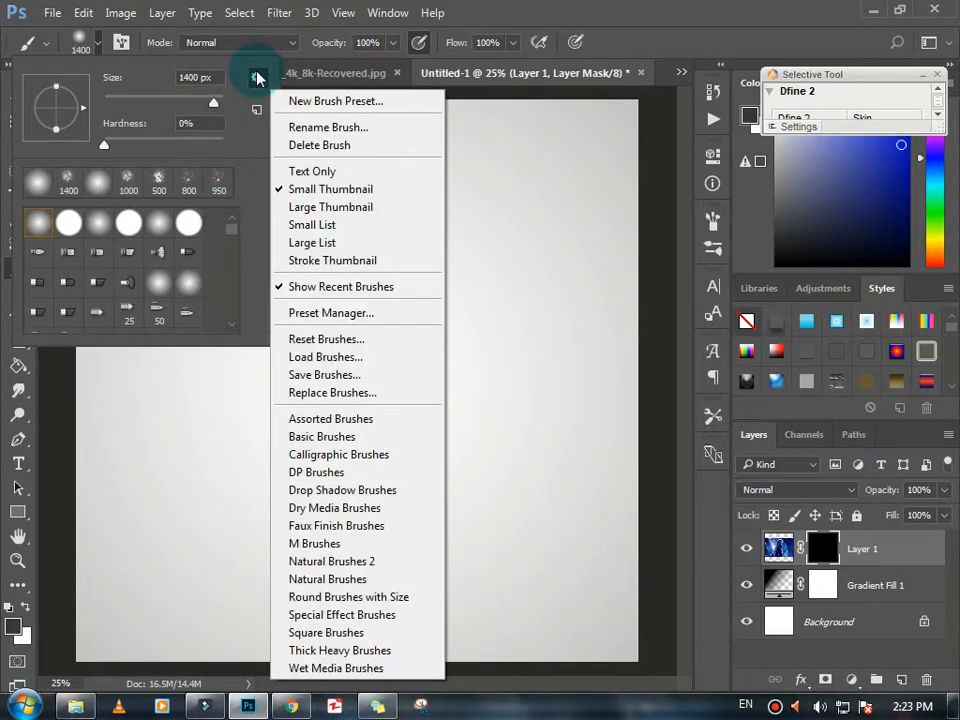
{"action": "left_click", "coordinate": [317, 352]}
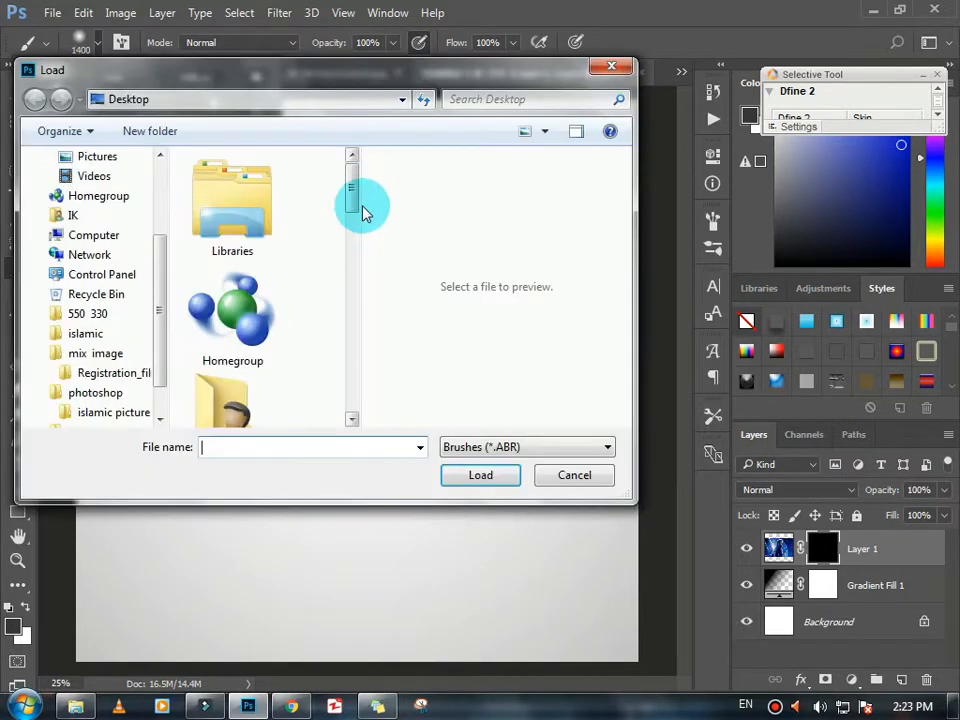
{"action": "left_click_drag", "start_coordinate": [364, 210], "coordinate": [356, 418]}
{"action": "left_click", "coordinate": [258, 230]}
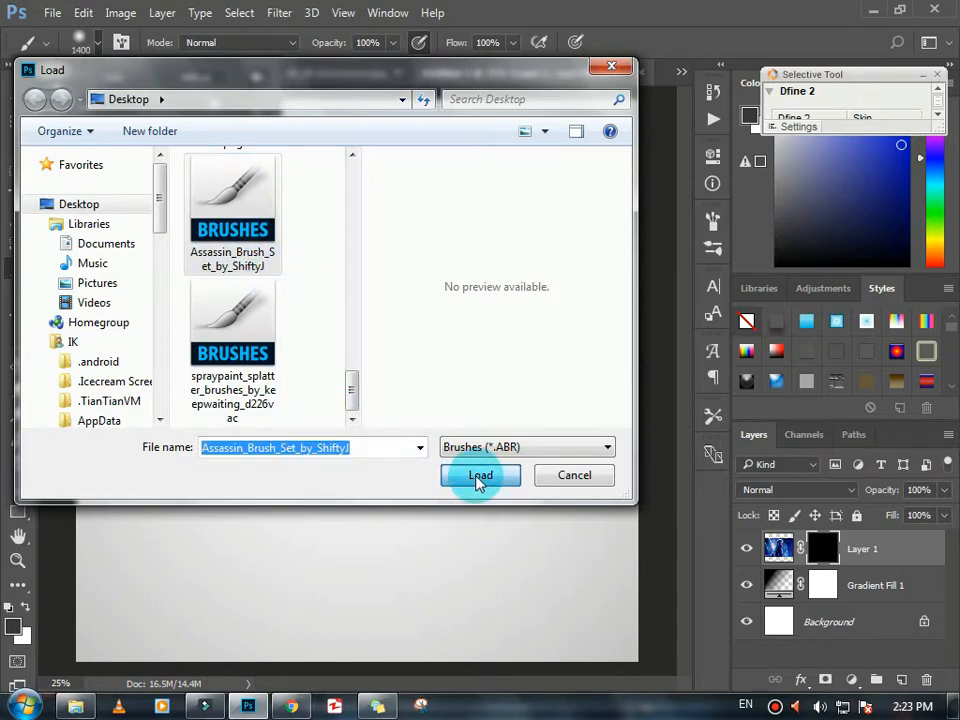
{"action": "left_click", "coordinate": [476, 474]}
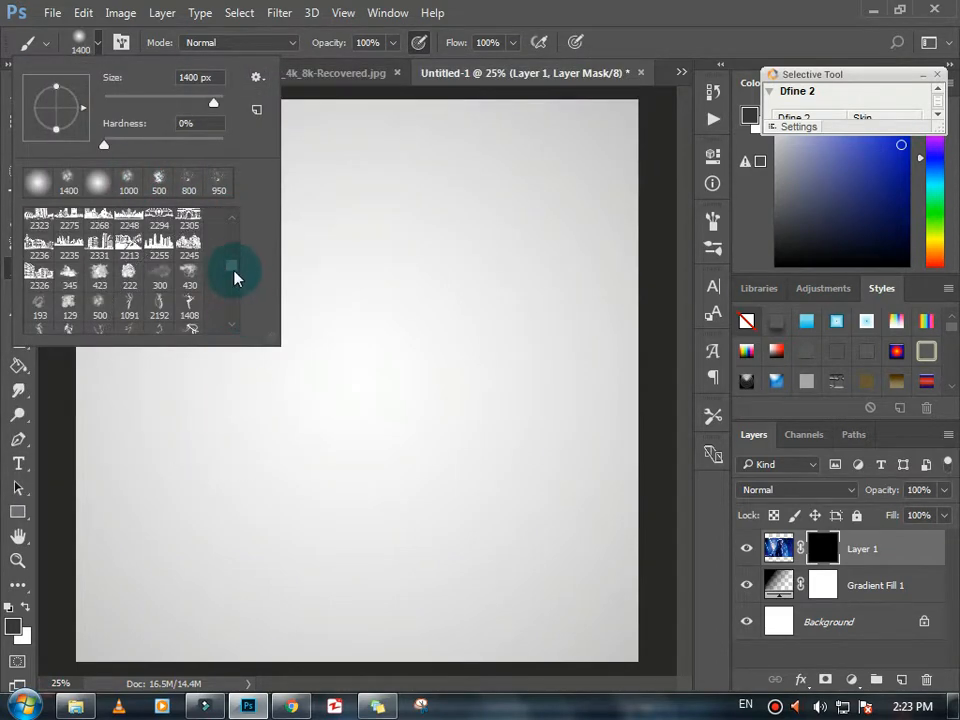
Choose the 702 px splatter brush from the loaded set and set its size to 1100 px.
{"action": "scroll", "coordinate": [230, 300], "scroll_direction": "down", "scroll_amount": 10}
{"action": "scroll", "coordinate": [172, 310], "scroll_direction": "down", "scroll_amount": 3}
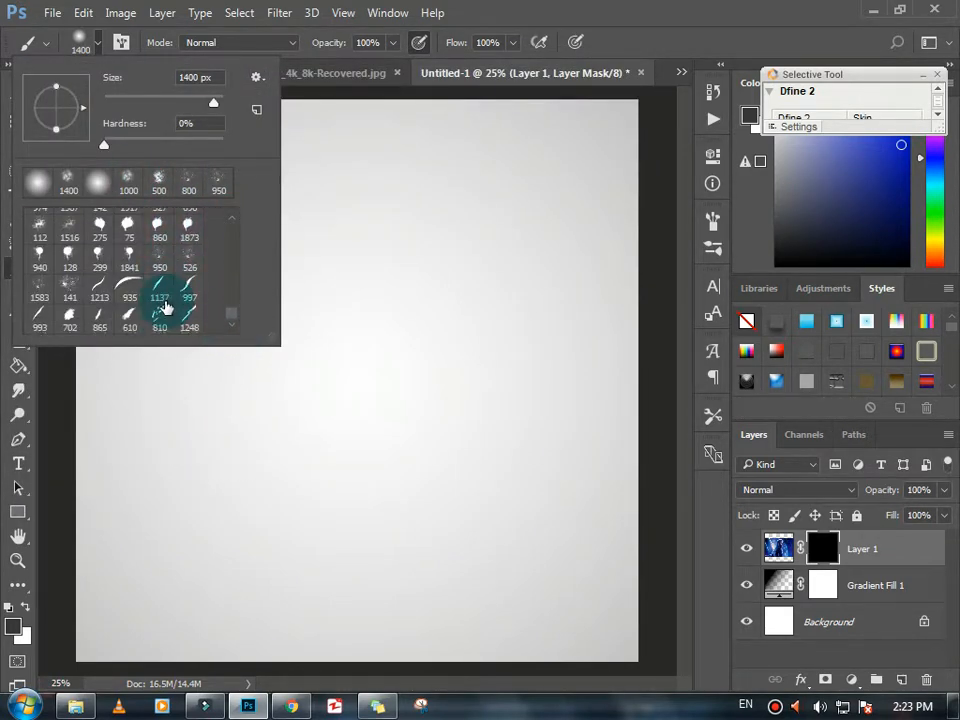
{"action": "left_click", "coordinate": [70, 320]}
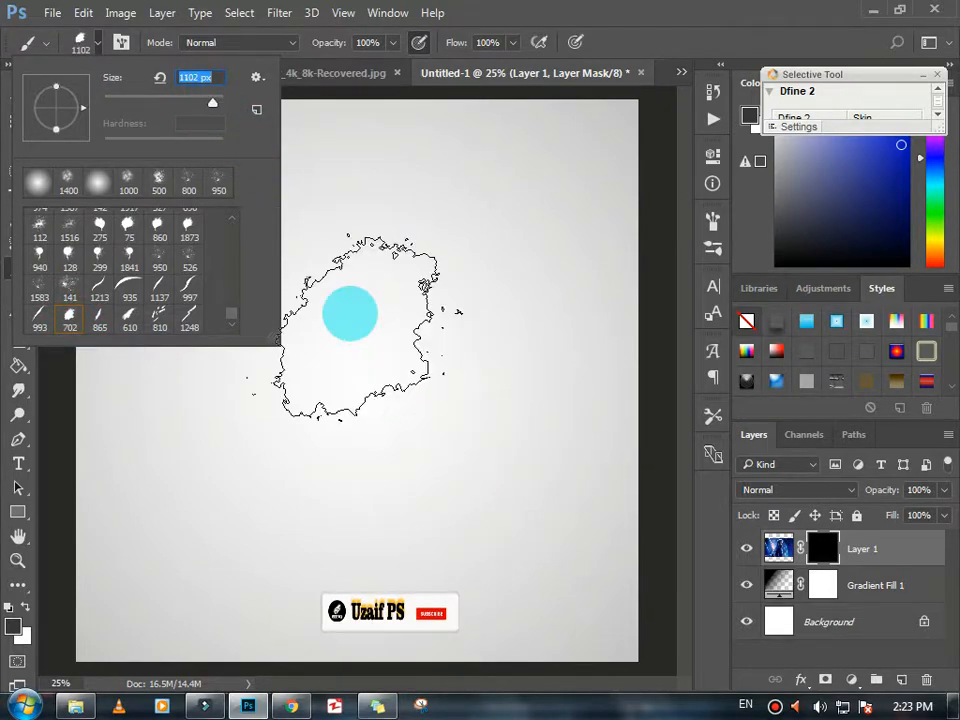
{"action": "left_click", "coordinate": [97, 41]}
{"action": "key", "text": "bracketright"}
{"action": "key", "text": "bracketright"}
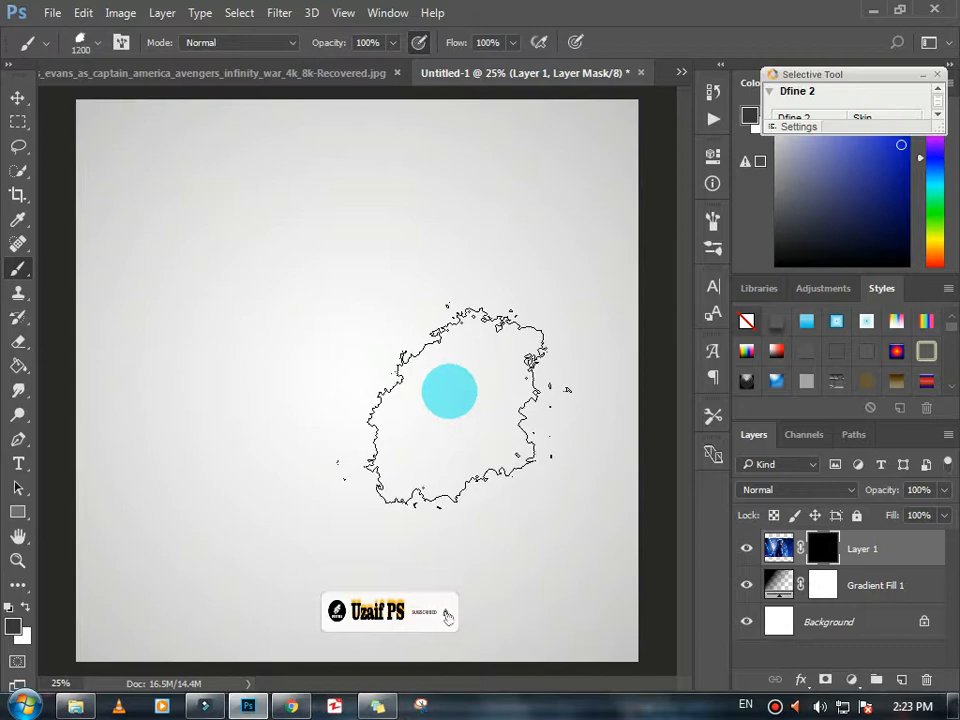
{"action": "key", "text": "bracketleft"}
{"action": "key", "text": "bracketleft"}
{"action": "key", "text": "bracketleft"}
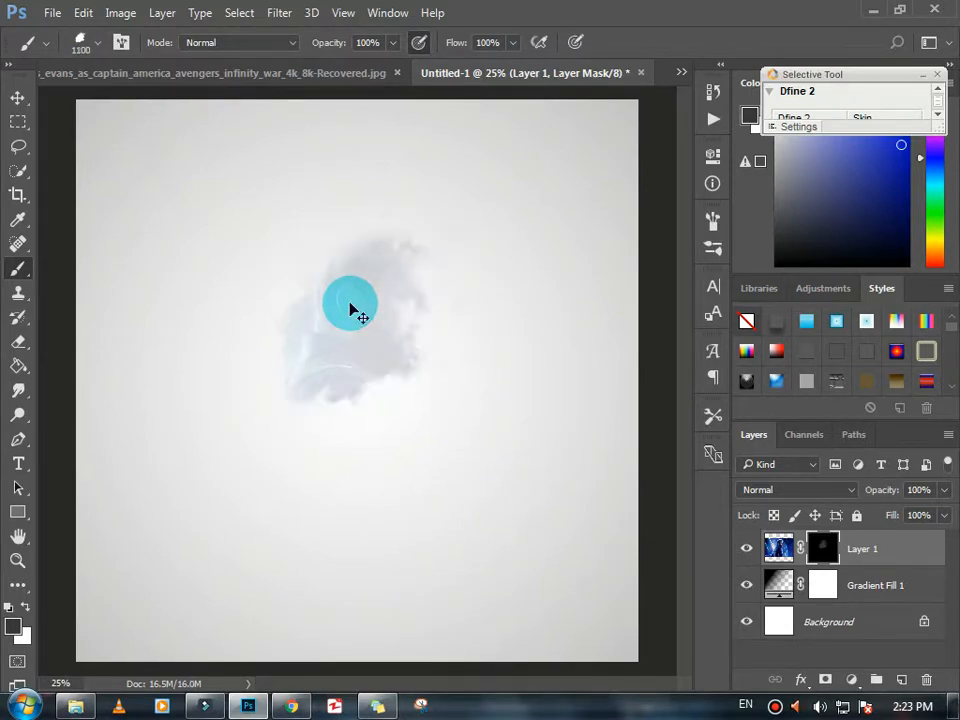
Make white the foreground colour and stamp the splatter brush on Layer 1's mask to reveal the man's face.
{"action": "key", "text": "x"}
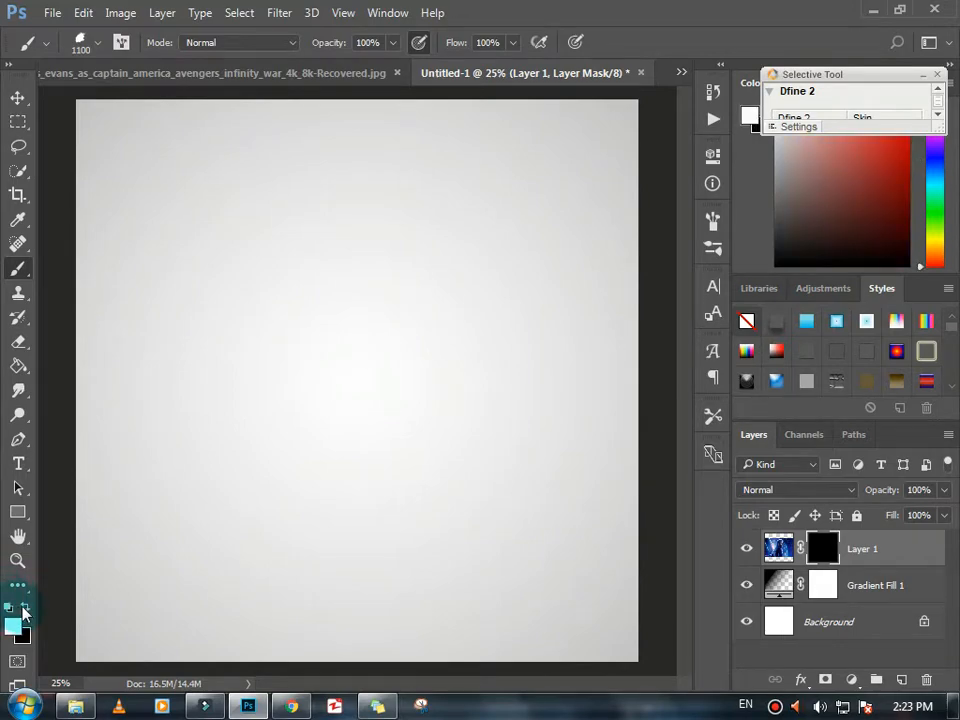
{"action": "left_click", "coordinate": [367, 279]}
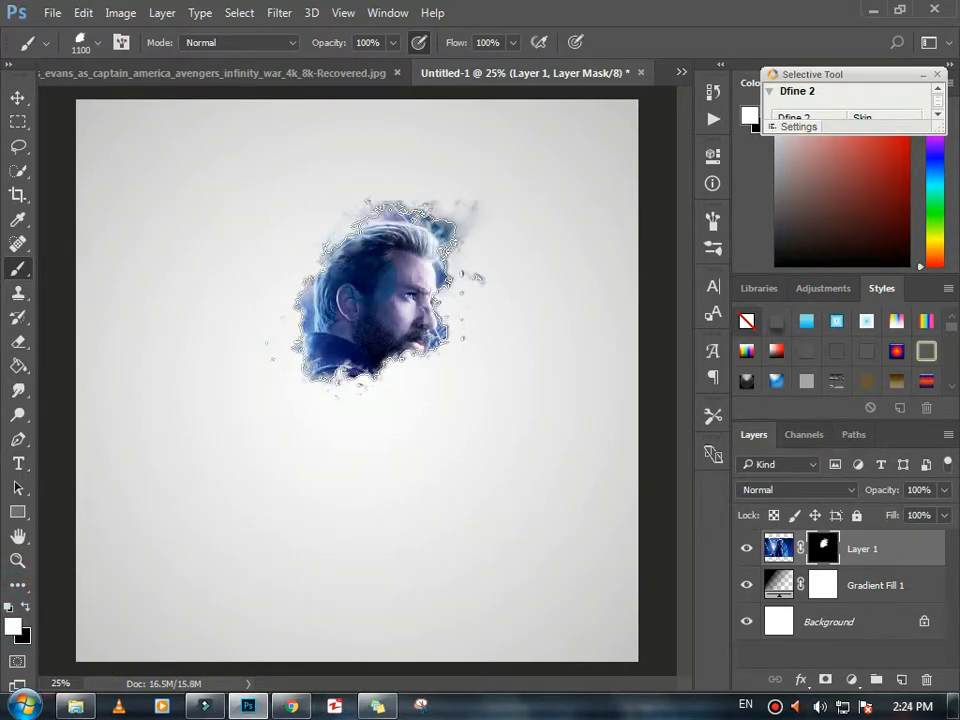
{"action": "key", "text": "ctrl+z"}
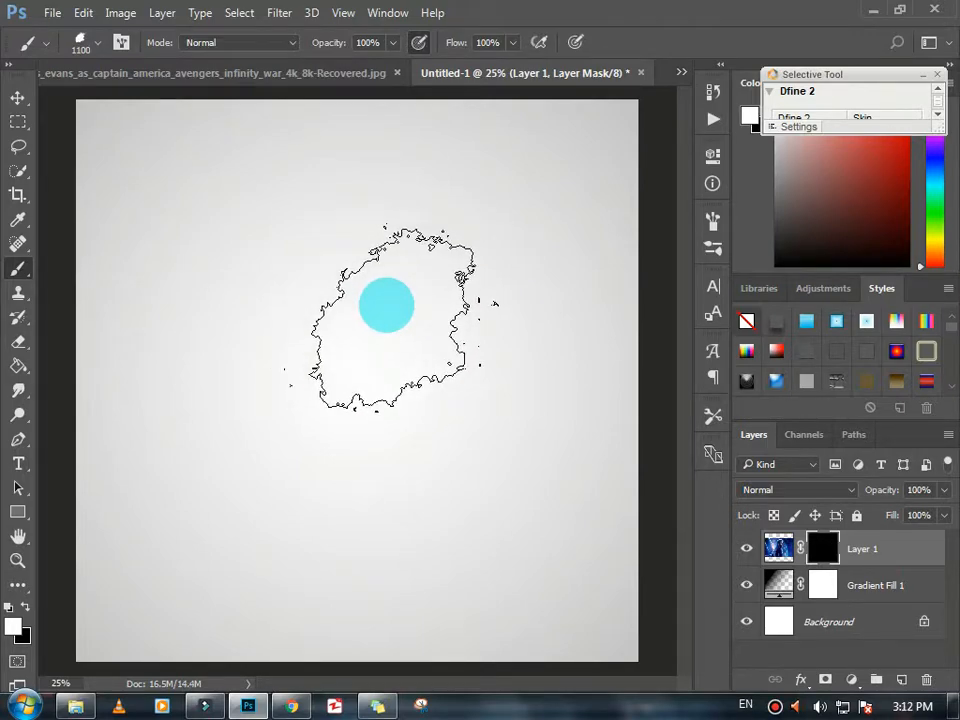
{"action": "left_click", "coordinate": [386, 302]}
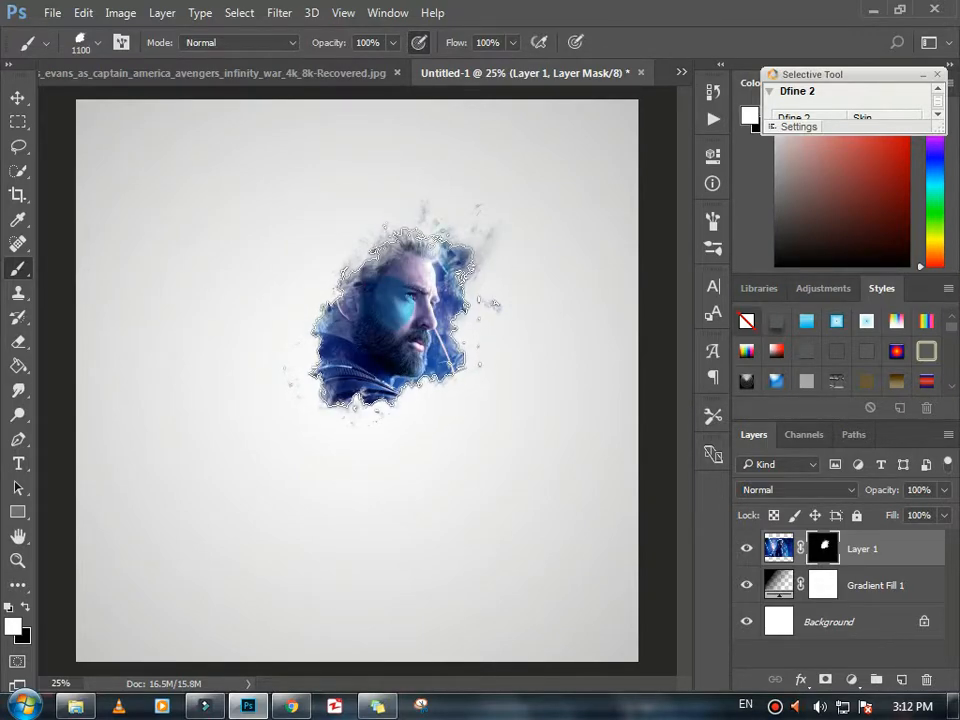
{"action": "left_click", "coordinate": [400, 305]}
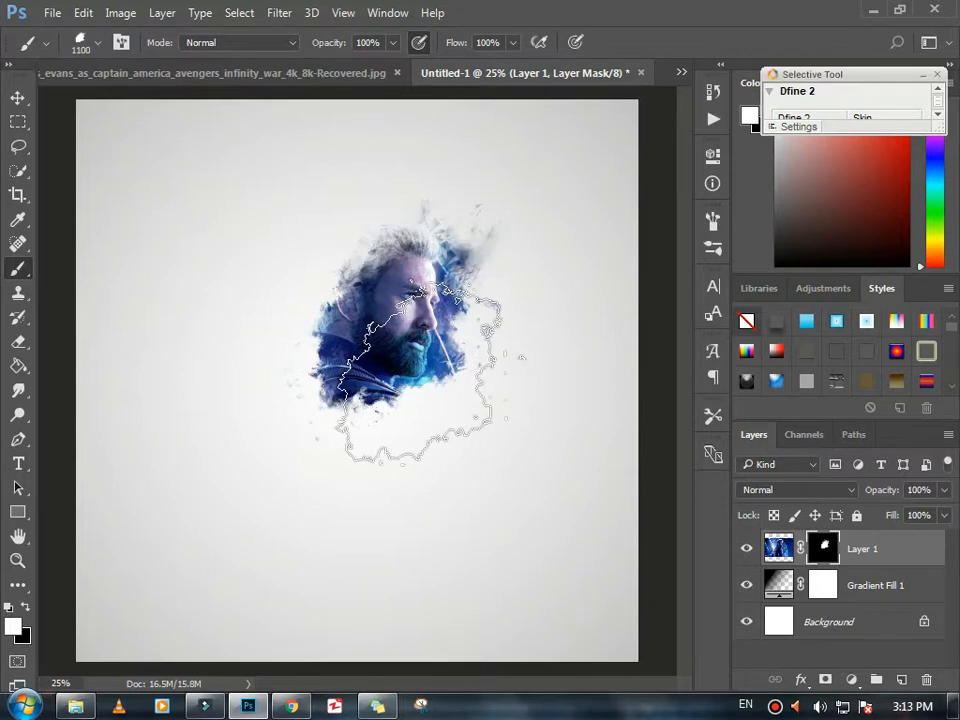
Resize the splatter brush to 800 px and stamp it on the mask to reveal the collar and shoulder behind the head.
{"action": "key", "text": "bracketleft"}
{"action": "key", "text": "bracketleft"}
{"action": "key", "text": "bracketleft"}
{"action": "key", "text": "bracketleft"}
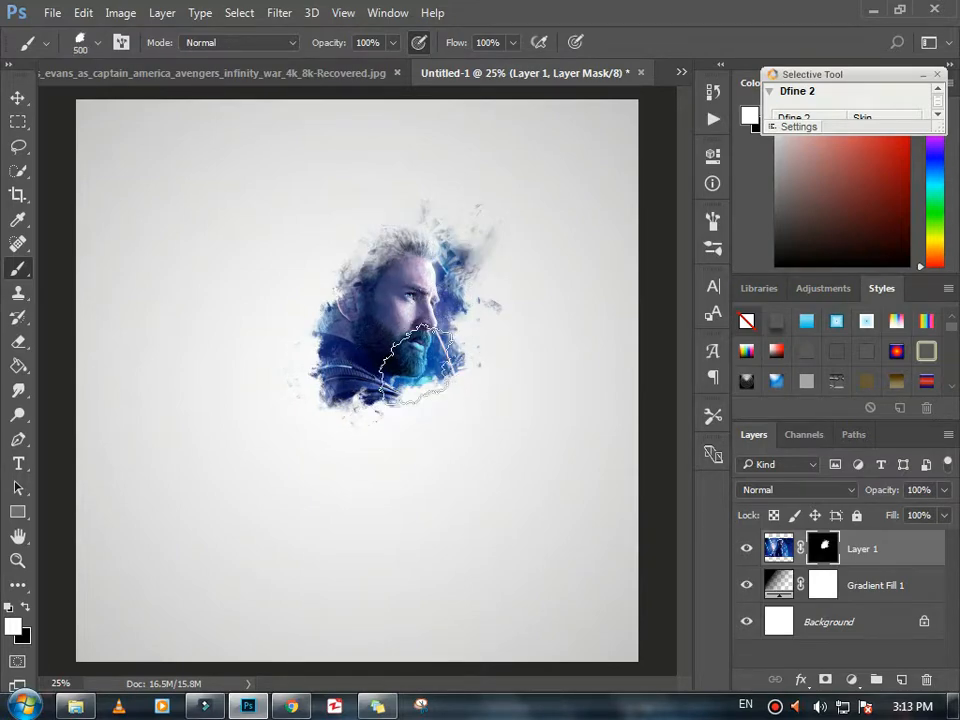
{"action": "key", "text": "bracketright"}
{"action": "key", "text": "bracketright"}
{"action": "key", "text": "bracketright"}
{"action": "key", "text": "bracketright"}
{"action": "key", "text": "bracketright"}
{"action": "key", "text": "bracketright"}
{"action": "key", "text": "bracketright"}
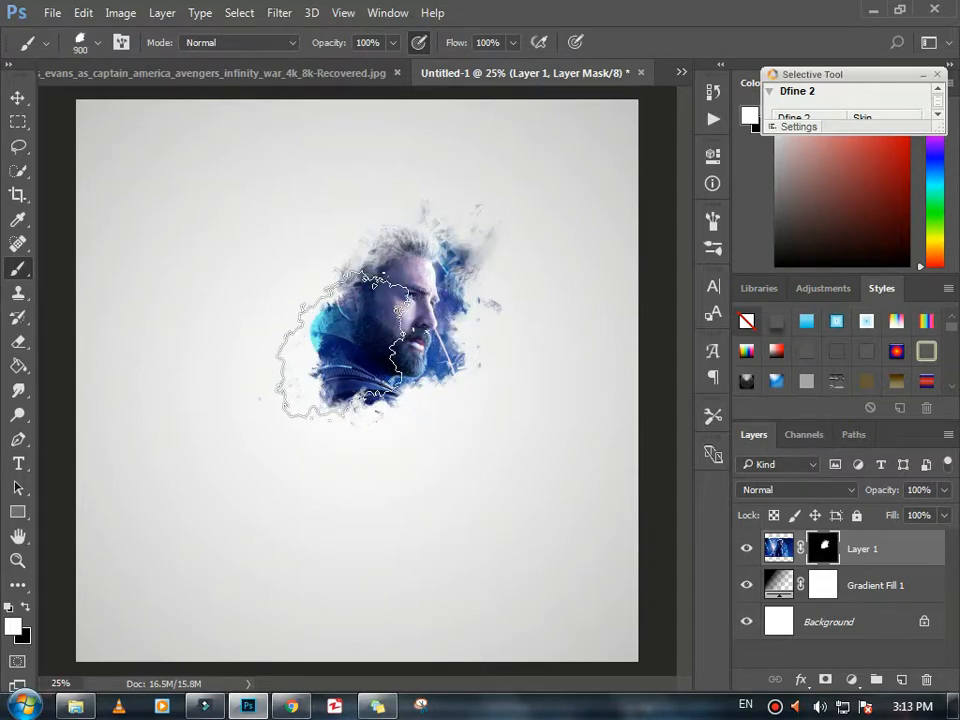
{"action": "key", "text": "bracketleft"}
{"action": "key", "text": "bracketleft"}
{"action": "key", "text": "bracketleft"}
{"action": "key", "text": "bracketleft"}
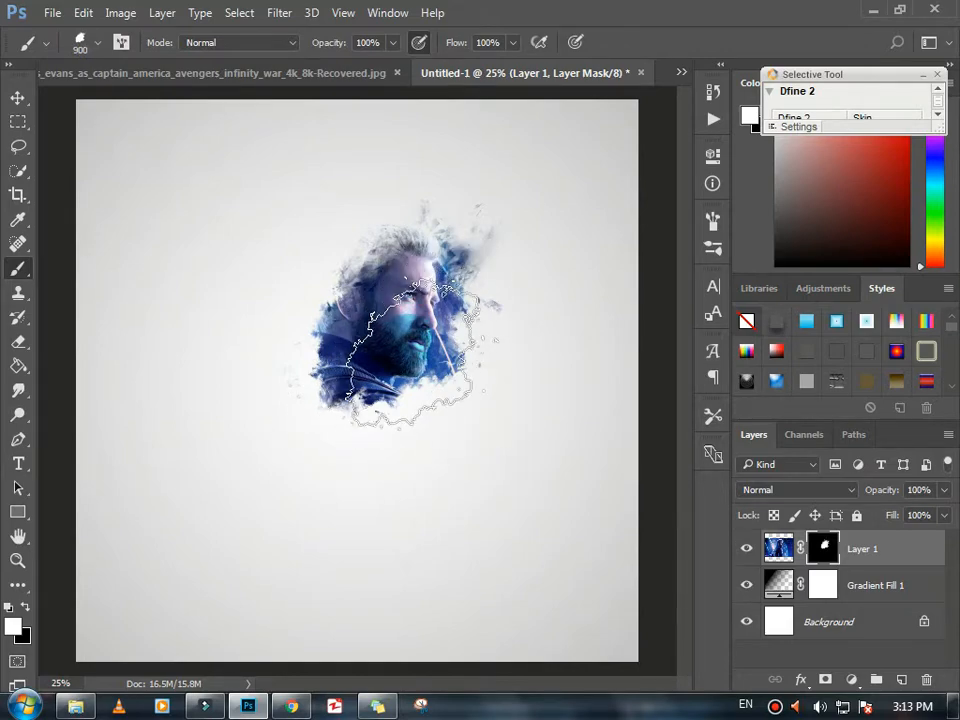
{"action": "mouse_move", "coordinate": [300, 336]}
{"action": "left_mouse_down"}
{"action": "mouse_move", "coordinate": [285, 347]}
{"action": "mouse_move", "coordinate": [305, 340]}
{"action": "mouse_move", "coordinate": [296, 321]}
{"action": "mouse_move", "coordinate": [304, 361]}
{"action": "left_mouse_up"}
{"action": "left_click", "coordinate": [314, 359]}
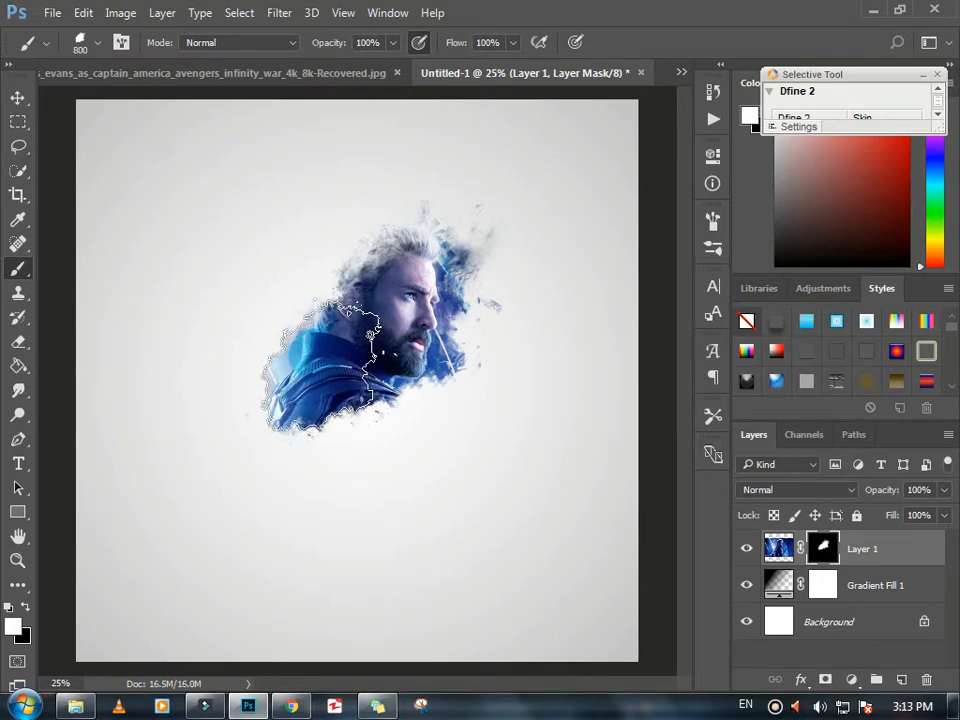
Switch to the elongated 610 px splatter brush and set its size to 700 px.
{"action": "key", "text": "bracketleft"}
{"action": "key", "text": "bracketleft"}
{"action": "key", "text": "bracketleft"}
{"action": "key", "text": "bracketleft"}
{"action": "key", "text": "bracketleft"}
{"action": "right_click", "coordinate": [129, 162]}
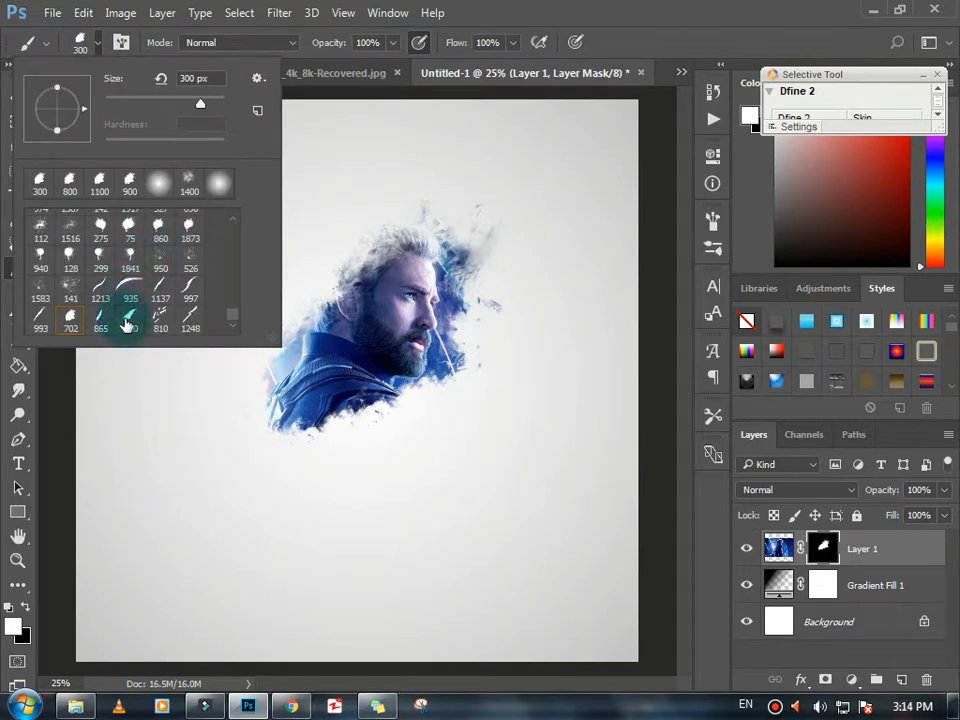
{"action": "left_click", "coordinate": [97, 43]}
{"action": "key", "text": "bracketright"}
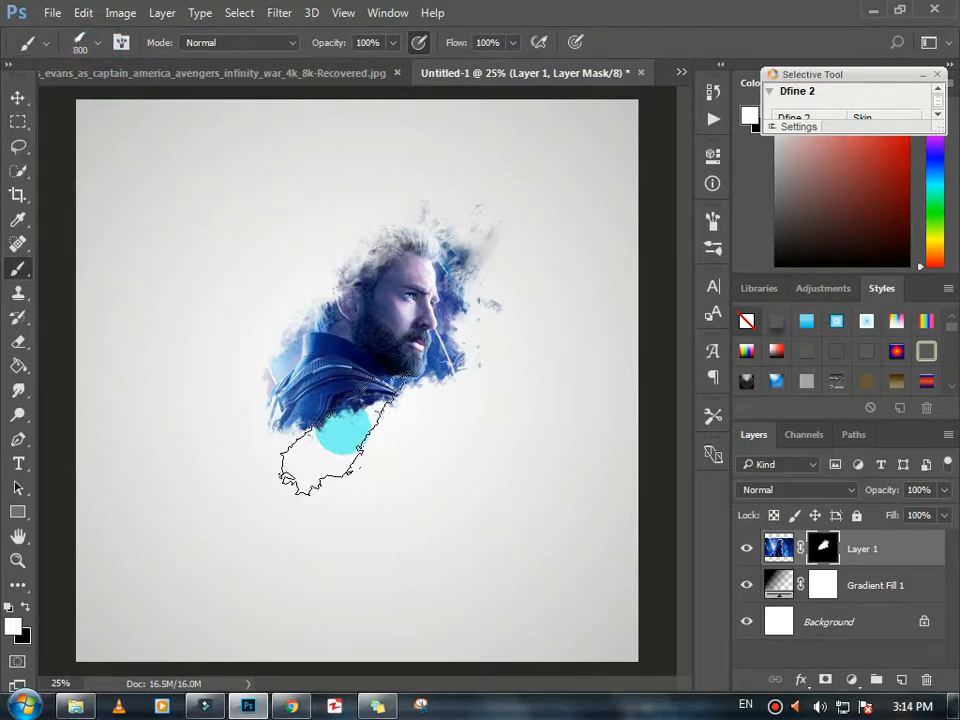
{"action": "key", "text": "bracketright"}
{"action": "key", "text": "bracketright"}
{"action": "key", "text": "bracketright"}
{"action": "key", "text": "bracketright"}
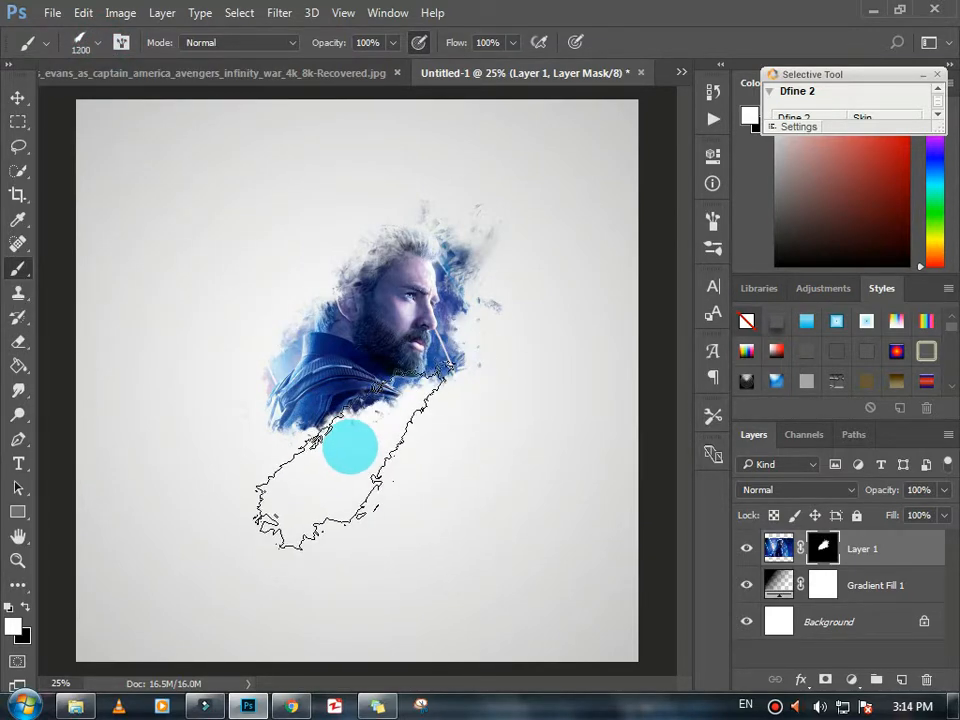
{"action": "key", "text": "bracketleft"}
{"action": "key", "text": "bracketleft"}
{"action": "key", "text": "bracketleft"}
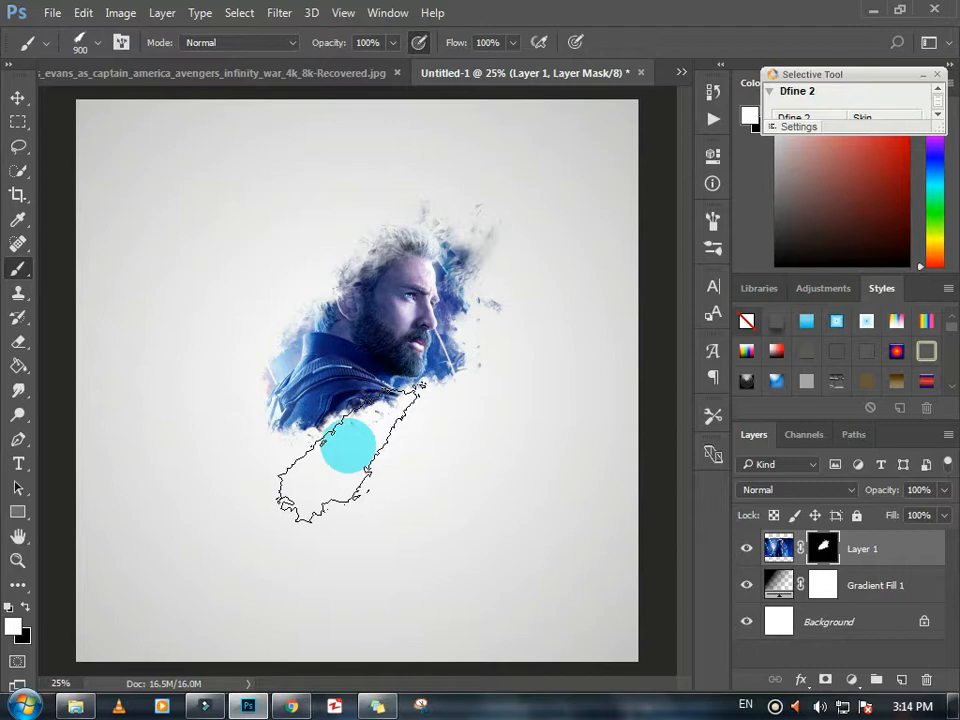
{"action": "key", "text": "bracketleft"}
{"action": "key", "text": "bracketleft"}
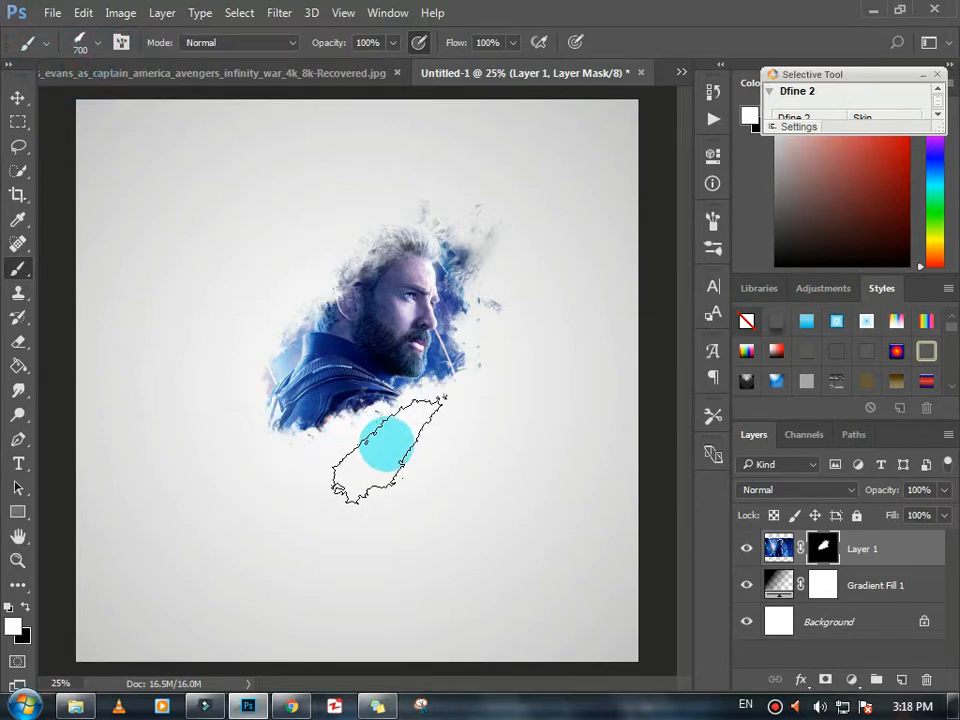
Stamp the elongated splatter brush on the mask to reveal part of the man's upper arm below the shoulder.
{"action": "left_click", "coordinate": [409, 432]}
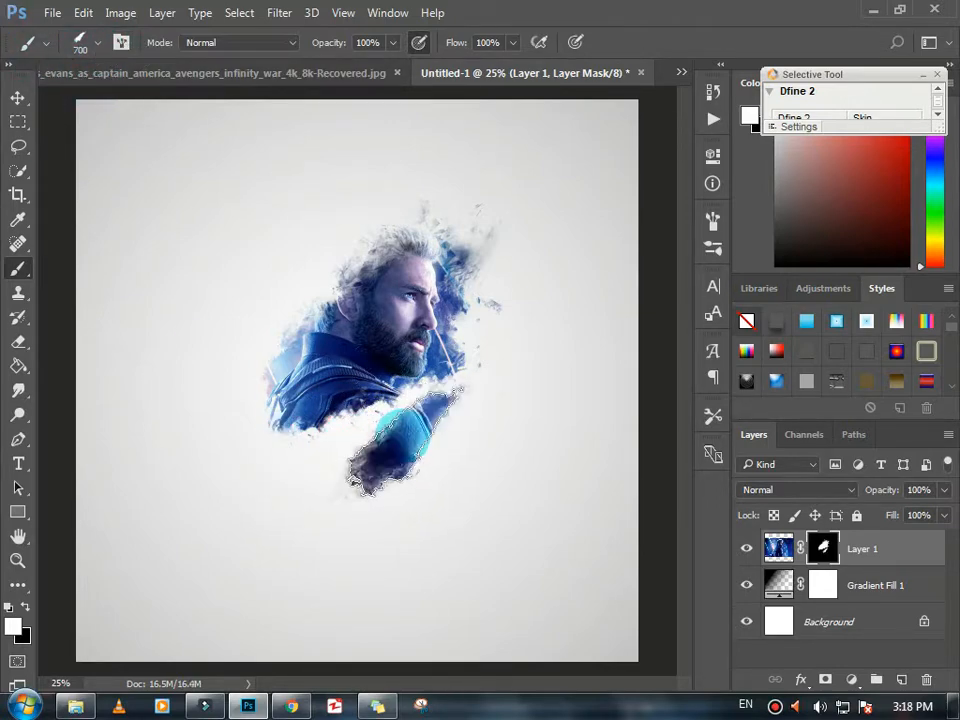
{"action": "mouse_move", "coordinate": [402, 430]}
{"action": "left_mouse_down"}
{"action": "mouse_move", "coordinate": [380, 418]}
{"action": "mouse_move", "coordinate": [345, 445]}
{"action": "mouse_move", "coordinate": [410, 480]}
{"action": "mouse_move", "coordinate": [372, 432]}
{"action": "left_mouse_up"}
{"action": "left_click", "coordinate": [371, 433]}
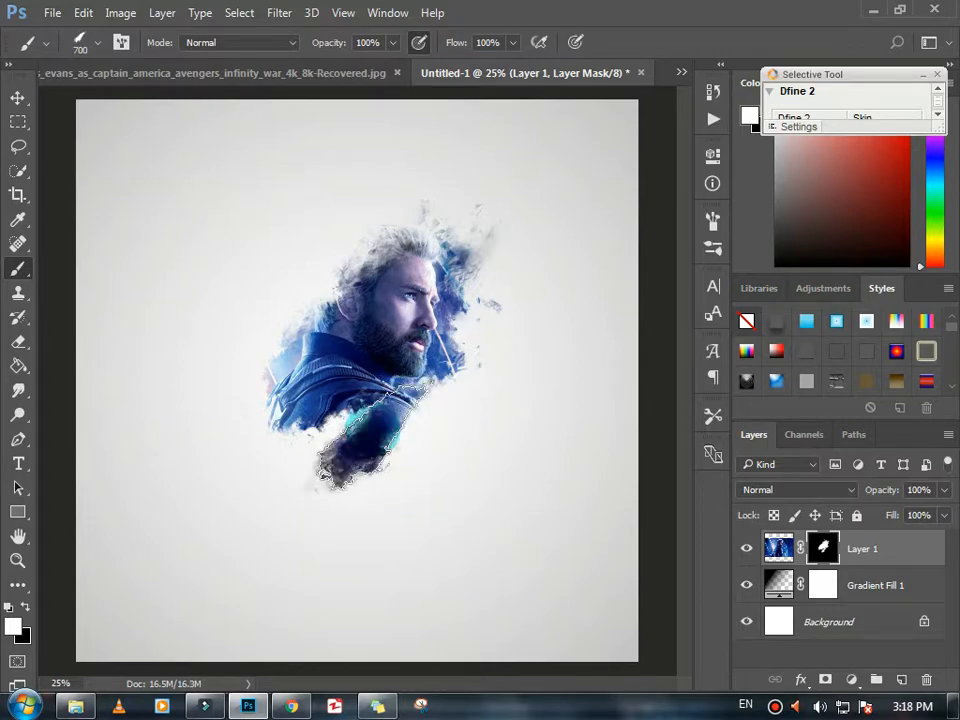
{"action": "key", "text": "ctrl+z"}
{"action": "left_click", "coordinate": [371, 436]}
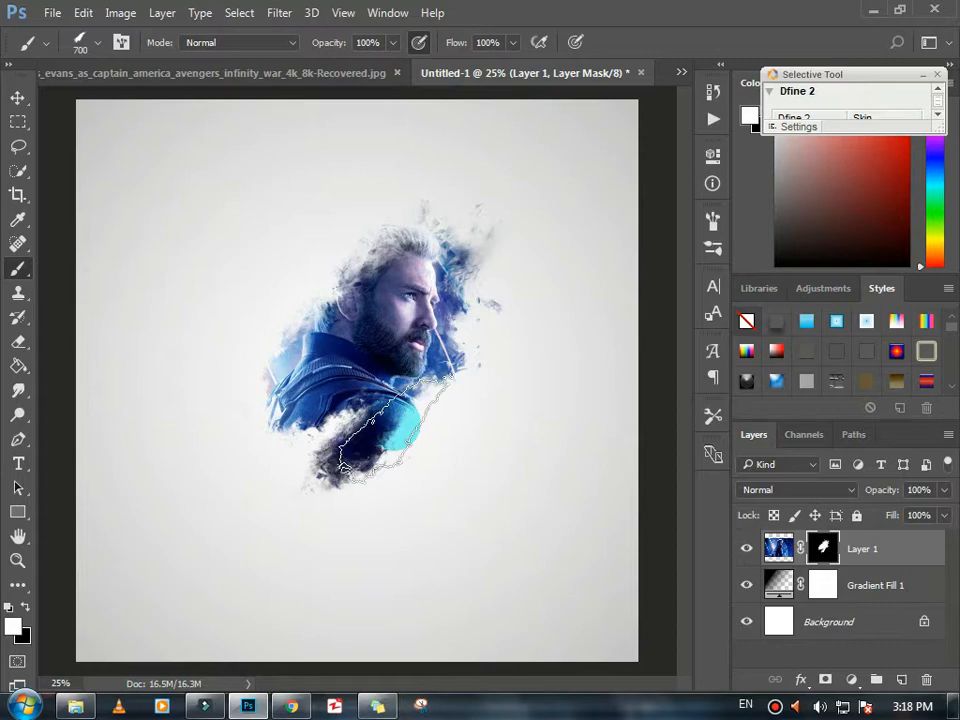
Switch to the diagonal shard brush with the 1248 px preset size.
{"action": "left_click", "coordinate": [82, 43]}
{"action": "left_click", "coordinate": [190, 320]}
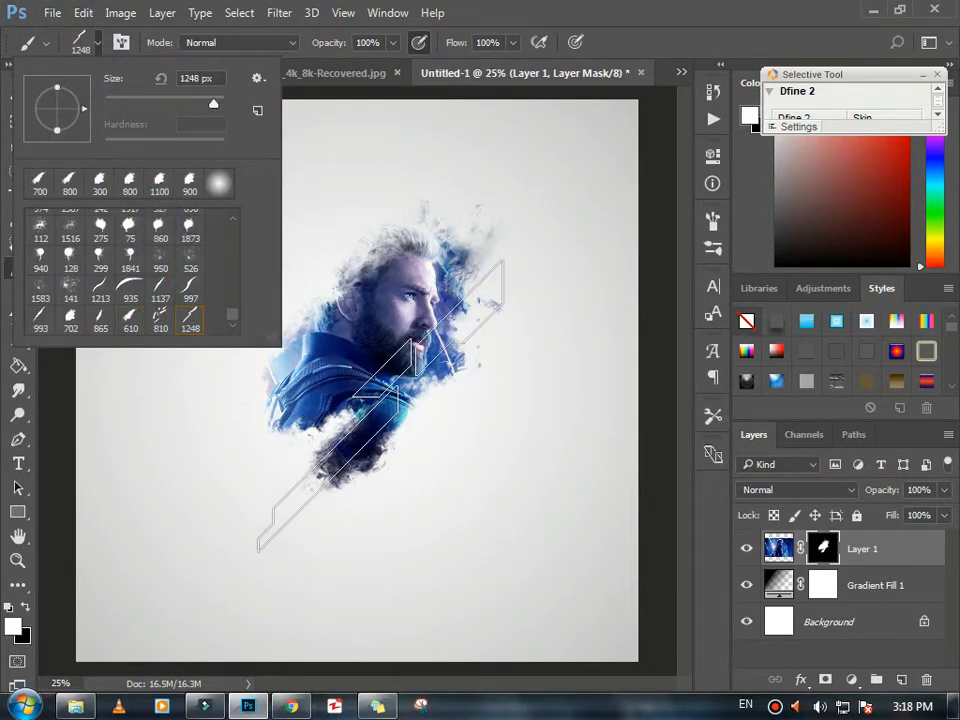
{"action": "left_click", "coordinate": [100, 43]}
{"action": "left_click", "coordinate": [100, 43]}
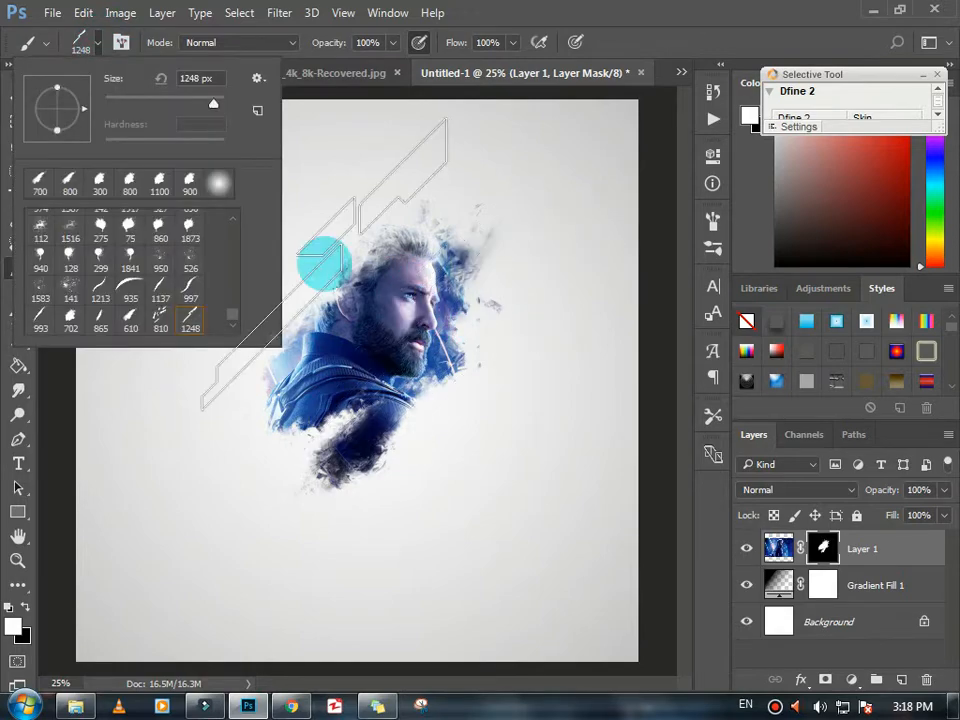
{"action": "left_click", "coordinate": [100, 43]}
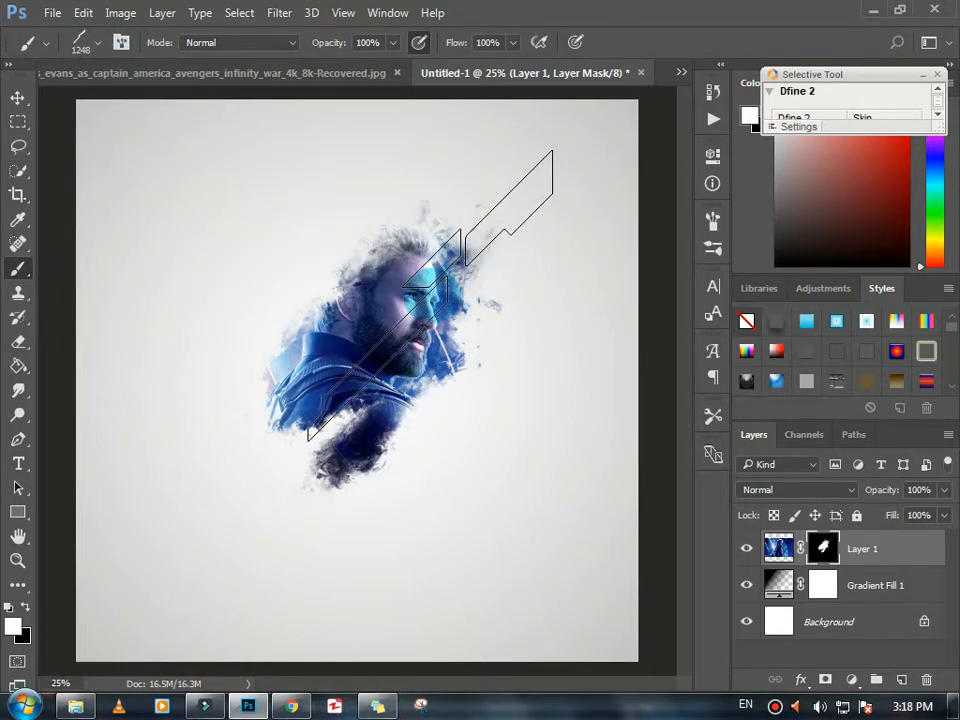
Reduce the shard brush to 250 px and stamp a small diagonal shard on Layer 1's mask beside the forehead hair.
{"action": "key", "text": "["}
{"action": "key", "text": "["}
{"action": "key", "text": "["}
{"action": "key", "text": "["}
{"action": "key", "text": "["}
{"action": "key", "text": "["}
{"action": "key", "text": "["}
{"action": "key", "text": "["}
{"action": "key", "text": "["}
{"action": "key", "text": "["}
{"action": "key", "text": "["}
{"action": "key", "text": "["}
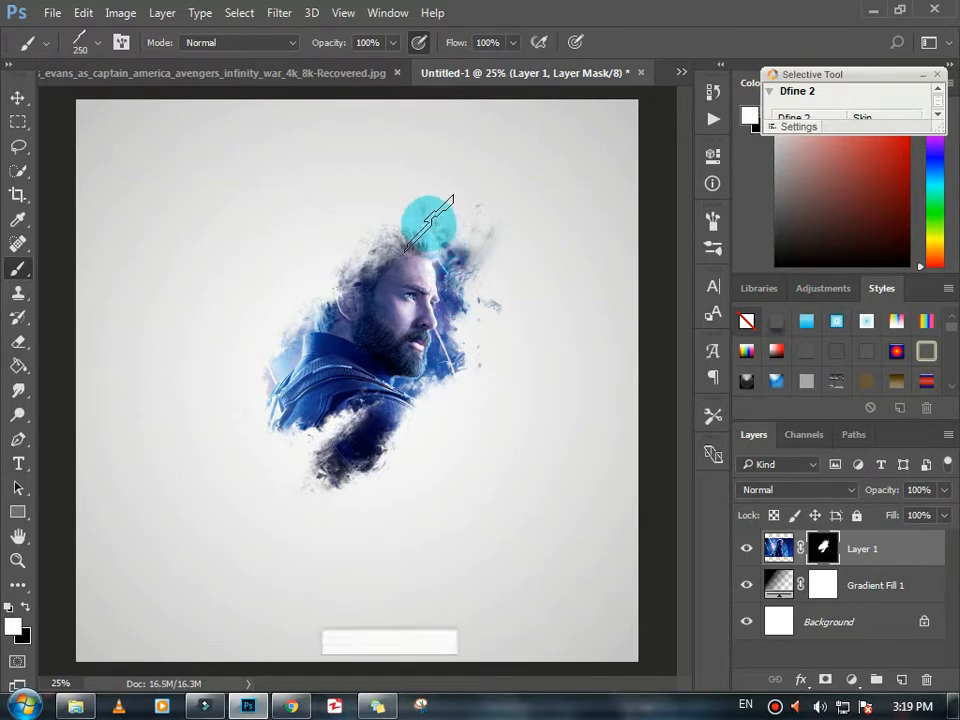
{"action": "key", "text": "bracketright"}
{"action": "key", "text": "bracketright"}
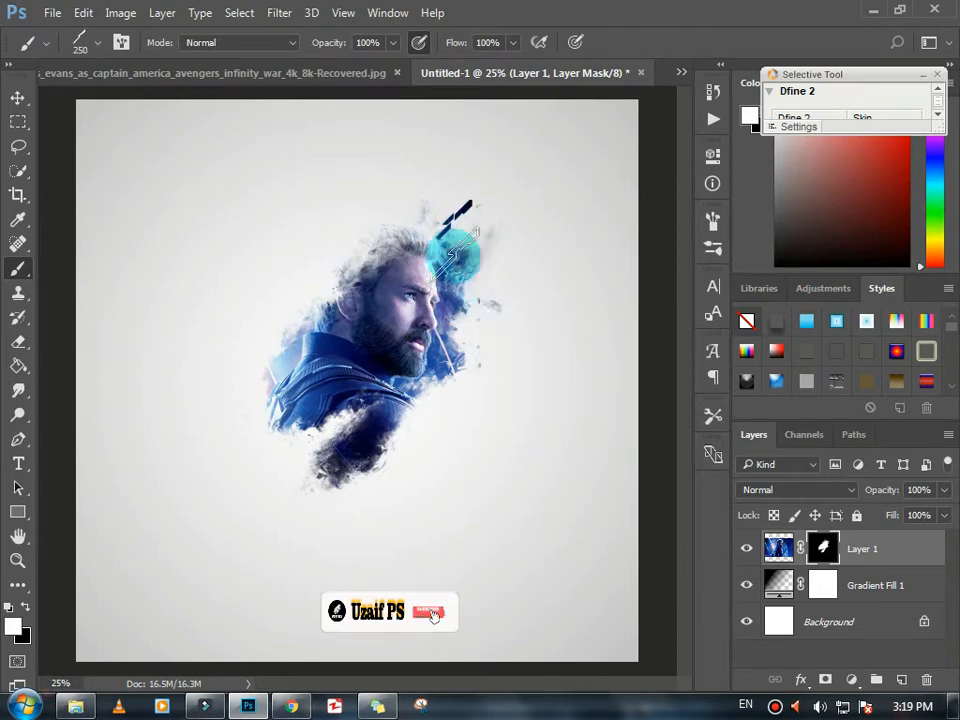
Enlarge the shard brush to 1100 px and stamp large diagonal shards on the mask in front of the man's face.
{"action": "key", "text": "bracketright"}
{"action": "key", "text": "bracketright"}
{"action": "key", "text": "bracketright"}
{"action": "key", "text": "bracketright"}
{"action": "key", "text": "bracketright"}
{"action": "key", "text": "bracketright"}
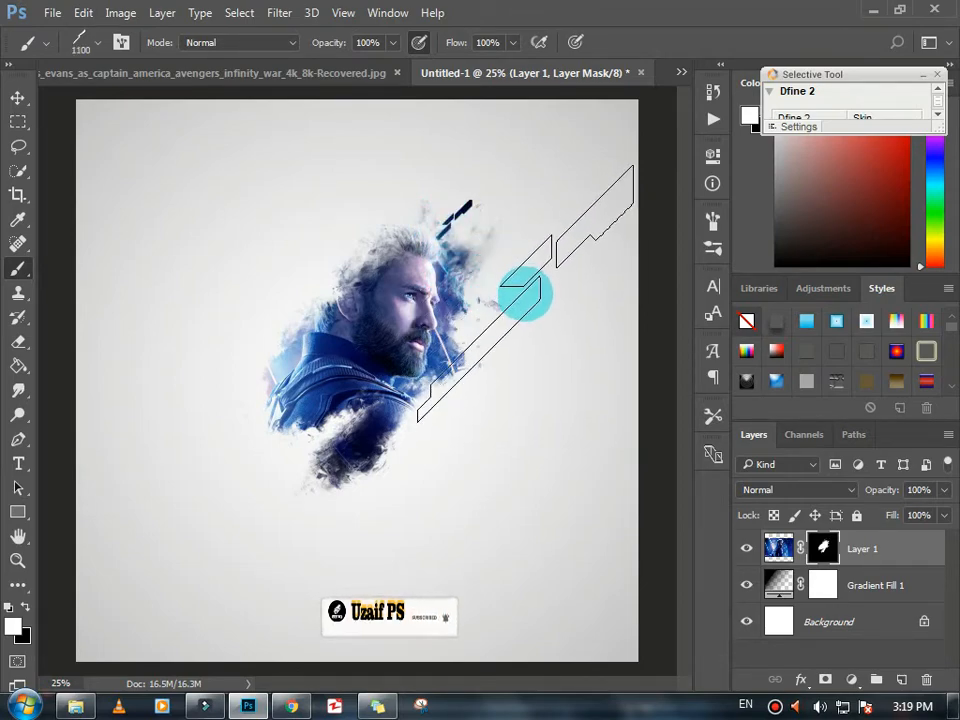
{"action": "mouse_move", "coordinate": [425, 305]}
{"action": "left_mouse_down"}
{"action": "mouse_move", "coordinate": [461, 381]}
{"action": "mouse_move", "coordinate": [443, 348]}
{"action": "mouse_move", "coordinate": [418, 343]}
{"action": "mouse_move", "coordinate": [435, 424]}
{"action": "mouse_move", "coordinate": [448, 376]}
{"action": "left_mouse_up"}
Try stamping the shard brush at 1200 px behind the man's head, and undo that stamp.
{"action": "key", "text": "bracketleft"}
{"action": "key", "text": "bracketleft"}
{"action": "key", "text": "bracketleft"}
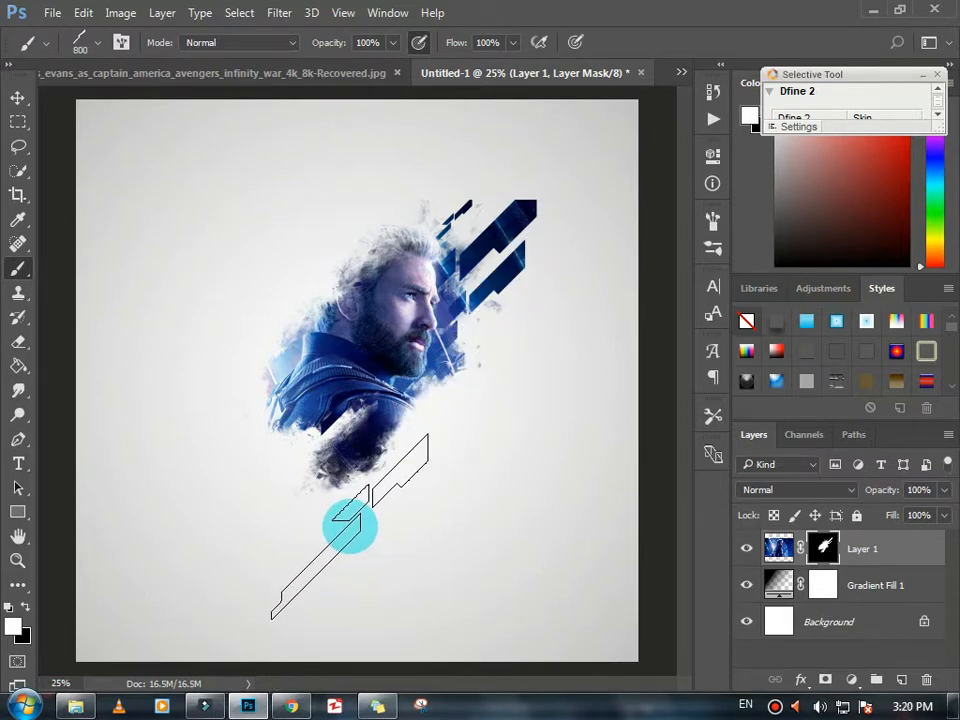
{"action": "key", "text": "bracketright"}
{"action": "key", "text": "bracketright"}
{"action": "key", "text": "bracketright"}
{"action": "key", "text": "bracketright"}
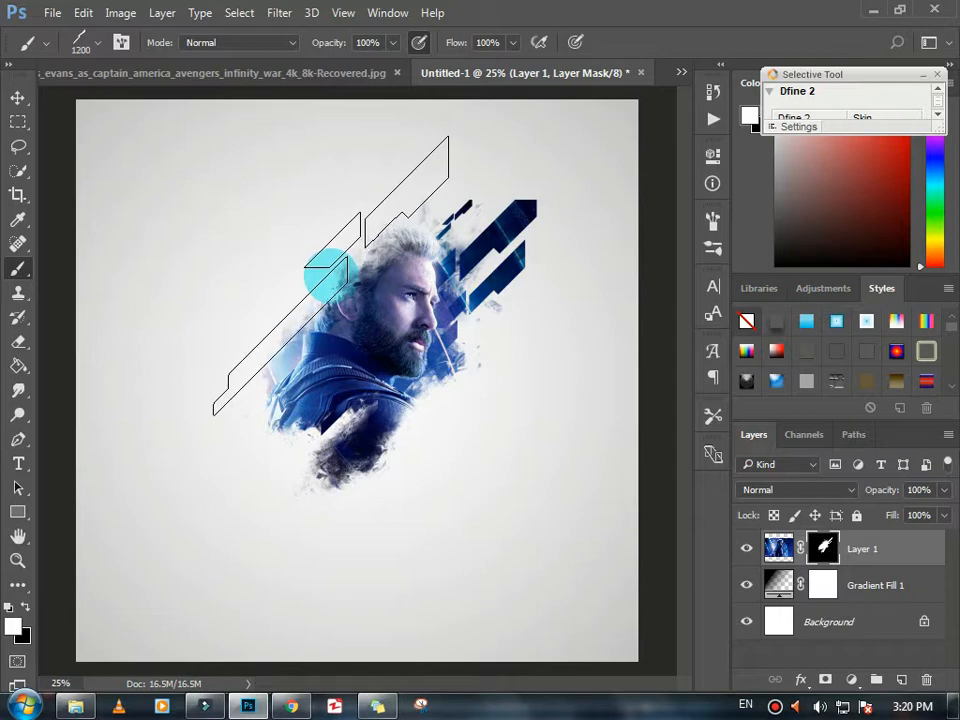
{"action": "mouse_move", "coordinate": [321, 274]}
{"action": "left_mouse_down"}
{"action": "mouse_move", "coordinate": [339, 373]}
{"action": "mouse_move", "coordinate": [335, 432]}
{"action": "left_mouse_up"}
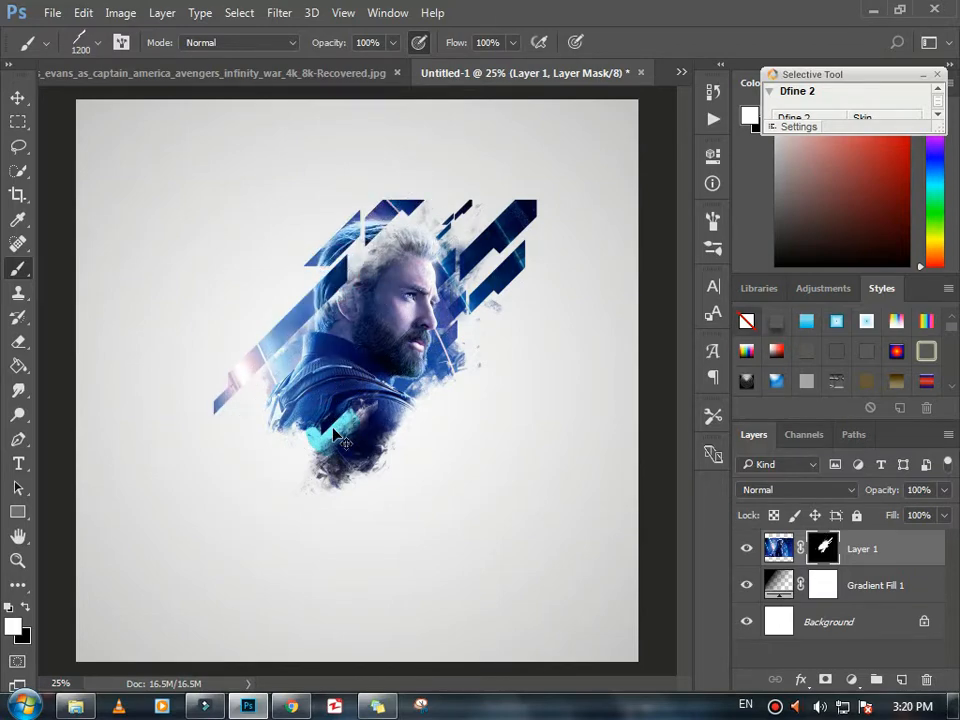
{"action": "key", "text": "ctrl+z"}
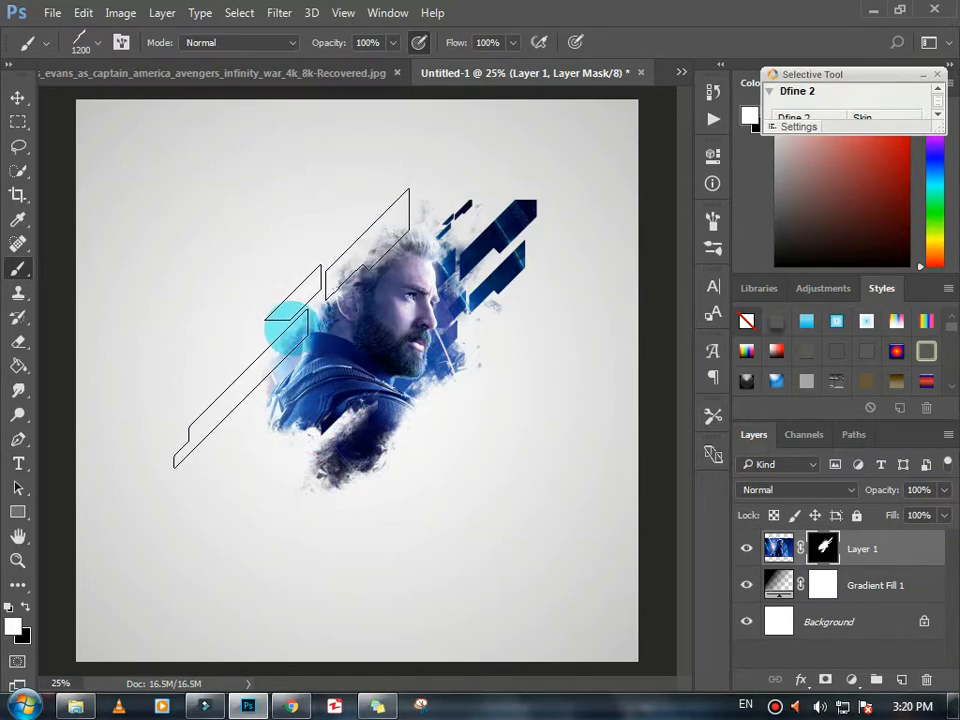
Set the shard brush to 900 px and stamp diagonal shards on the mask behind the man's head.
{"action": "key", "text": "bracketleft"}
{"action": "key", "text": "bracketleft"}
{"action": "key", "text": "bracketleft"}
{"action": "key", "text": "bracketleft"}
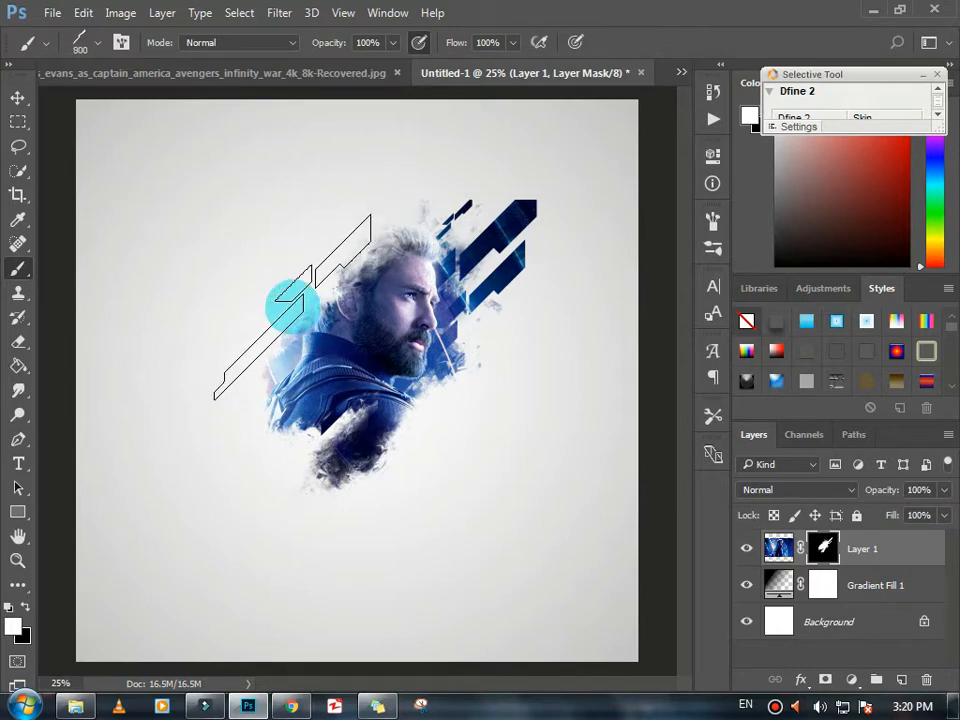
{"action": "mouse_move", "coordinate": [325, 265]}
{"action": "left_mouse_down"}
{"action": "mouse_move", "coordinate": [293, 390]}
{"action": "mouse_move", "coordinate": [199, 431]}
{"action": "mouse_move", "coordinate": [155, 425]}
{"action": "left_mouse_up"}
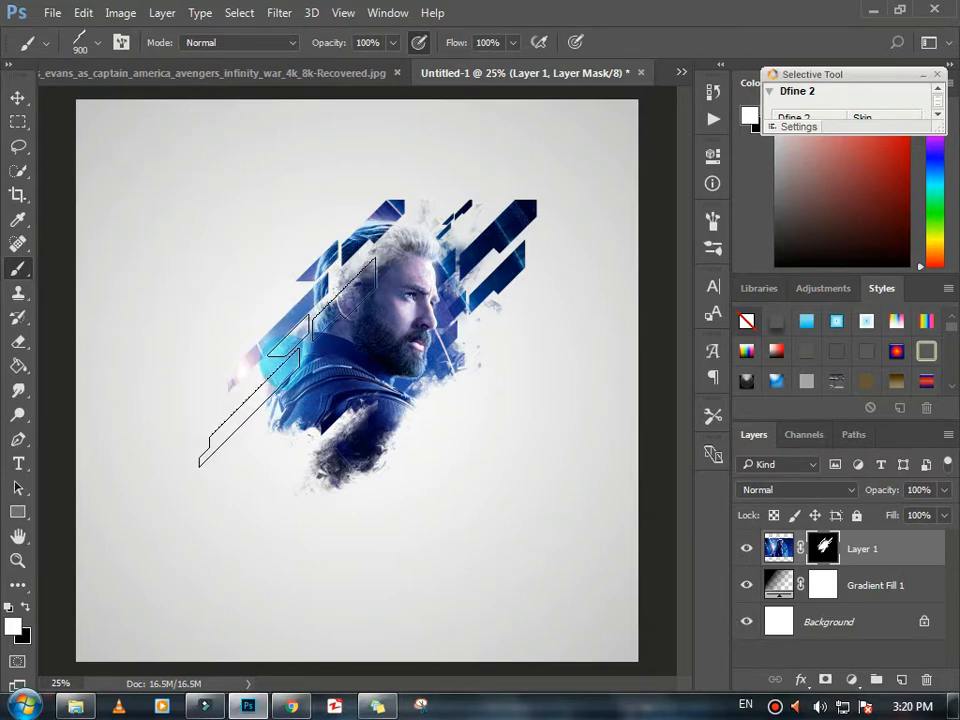
Stamp 600 px shards below the back of the shoulder, and add smaller ones at 200 and 175 px around the portrait's edges.
{"action": "key", "text": "bracketright"}
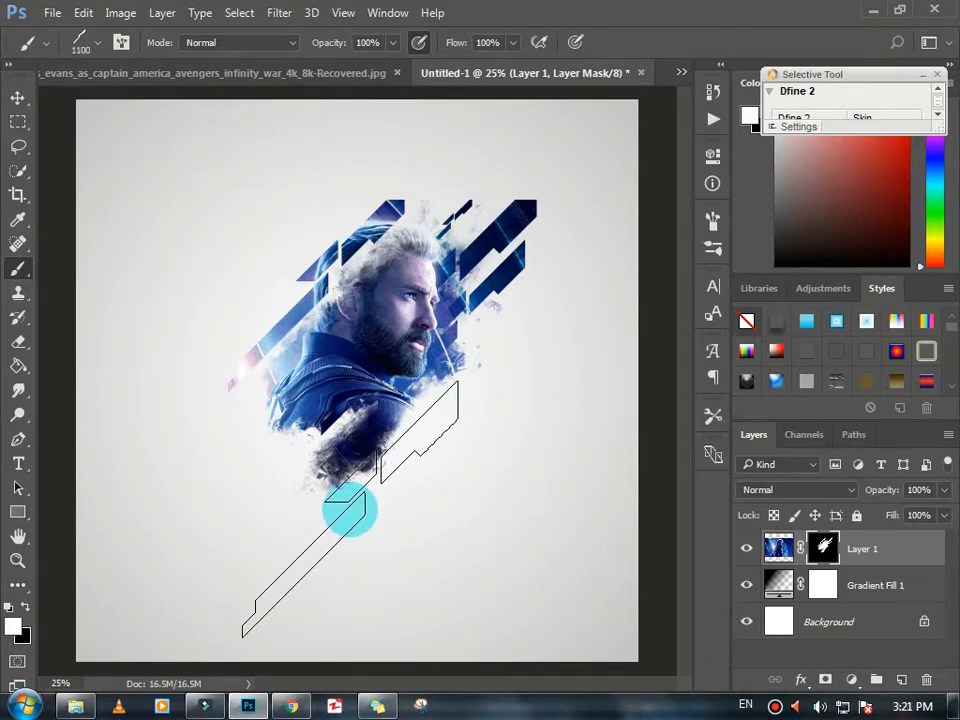
{"action": "key", "text": "bracketleft"}
{"action": "key", "text": "bracketleft"}
{"action": "key", "text": "bracketleft"}
{"action": "key", "text": "bracketleft"}
{"action": "key", "text": "bracketleft"}
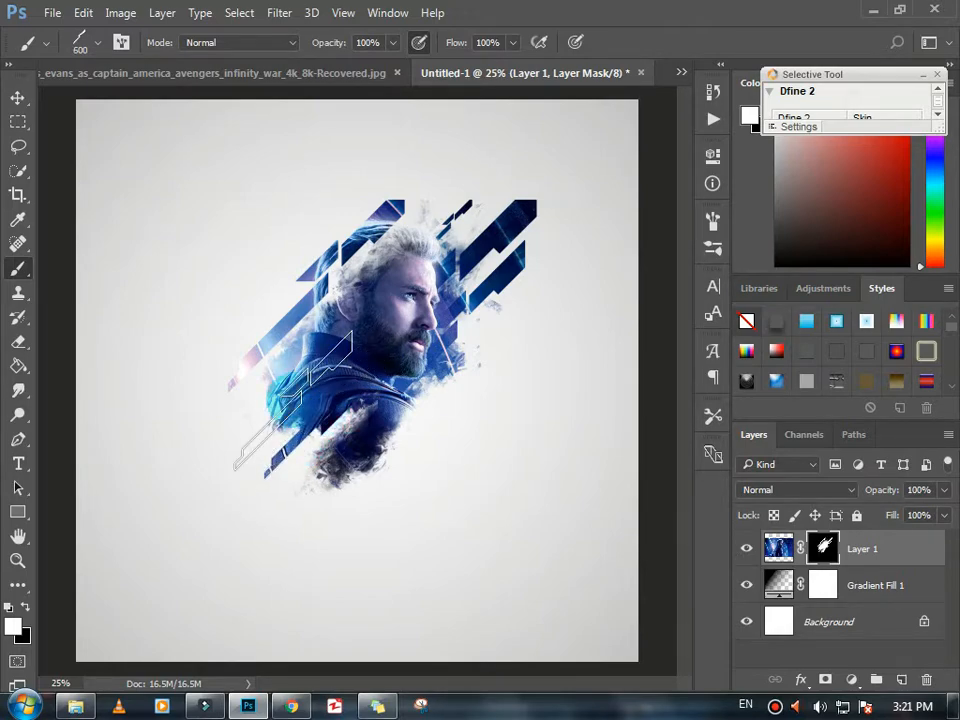
{"action": "key", "text": "bracketleft"}
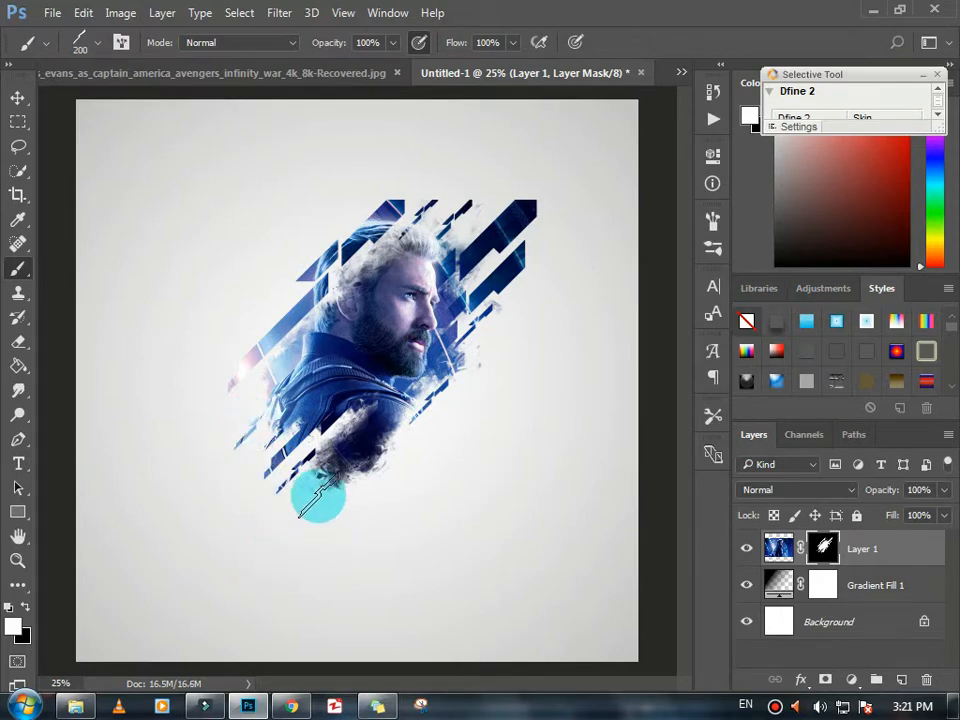
{"action": "key", "text": "bracketleft"}
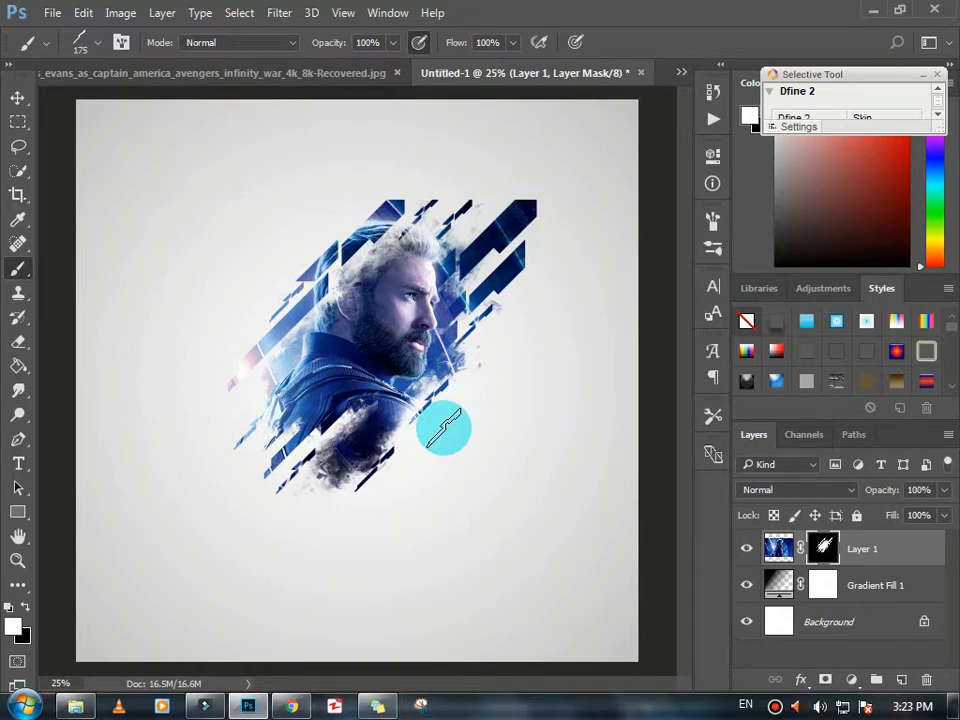
Enlarge the shard brush to 600 px and stamp a shard along the front of the upper arm.
{"action": "key", "text": "bracketright"}
{"action": "key", "text": "bracketright"}
{"action": "key", "text": "bracketright"}
{"action": "key", "text": "bracketright"}
{"action": "key", "text": "bracketright"}
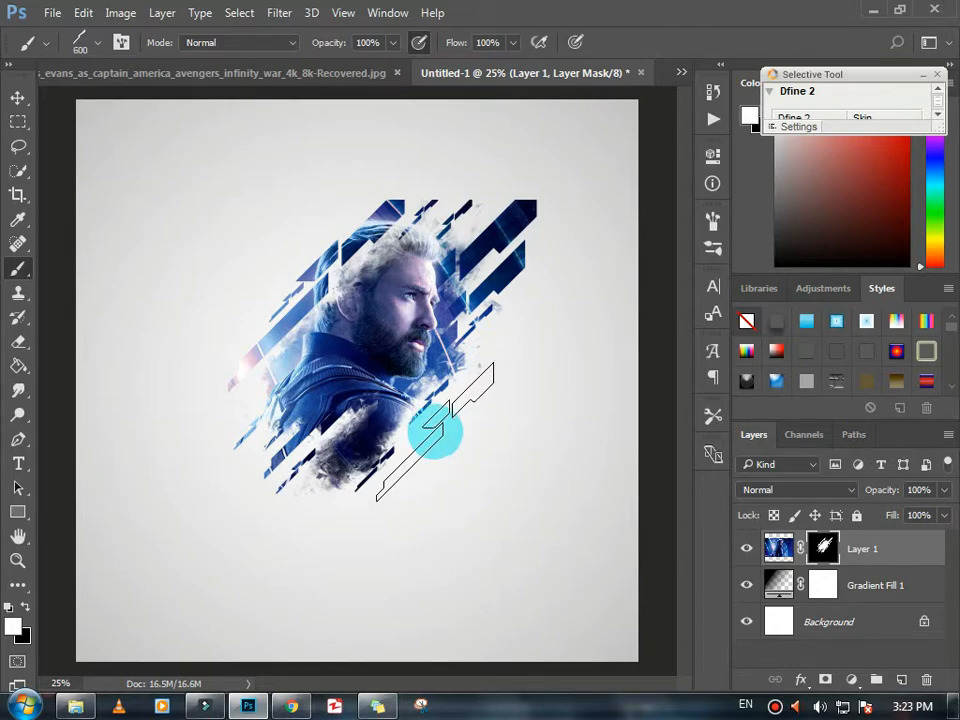
{"action": "left_click", "coordinate": [434, 432]}
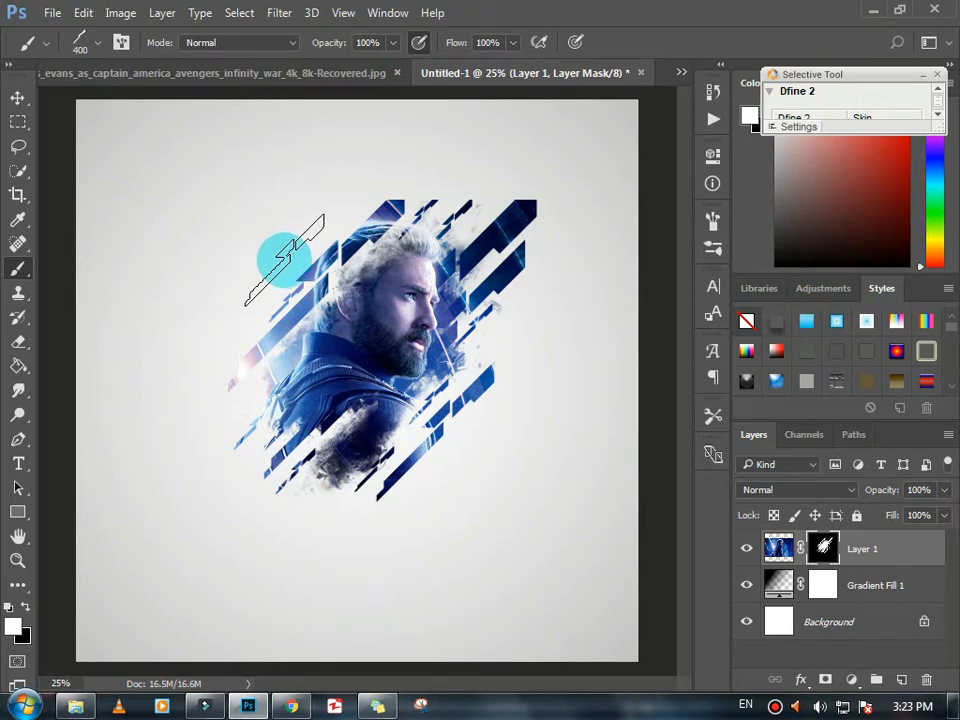
Stamp a 400 px shard away from the back of the head and 200 px shards in front of the arm and chest.
{"action": "left_click", "coordinate": [285, 260]}
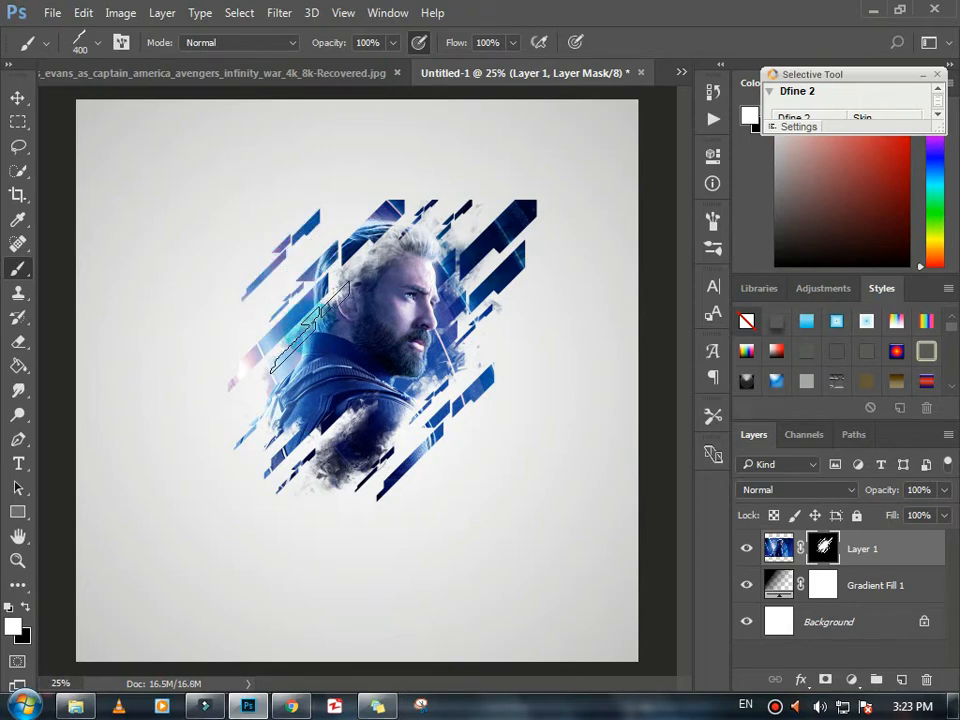
{"action": "left_click", "coordinate": [280, 250]}
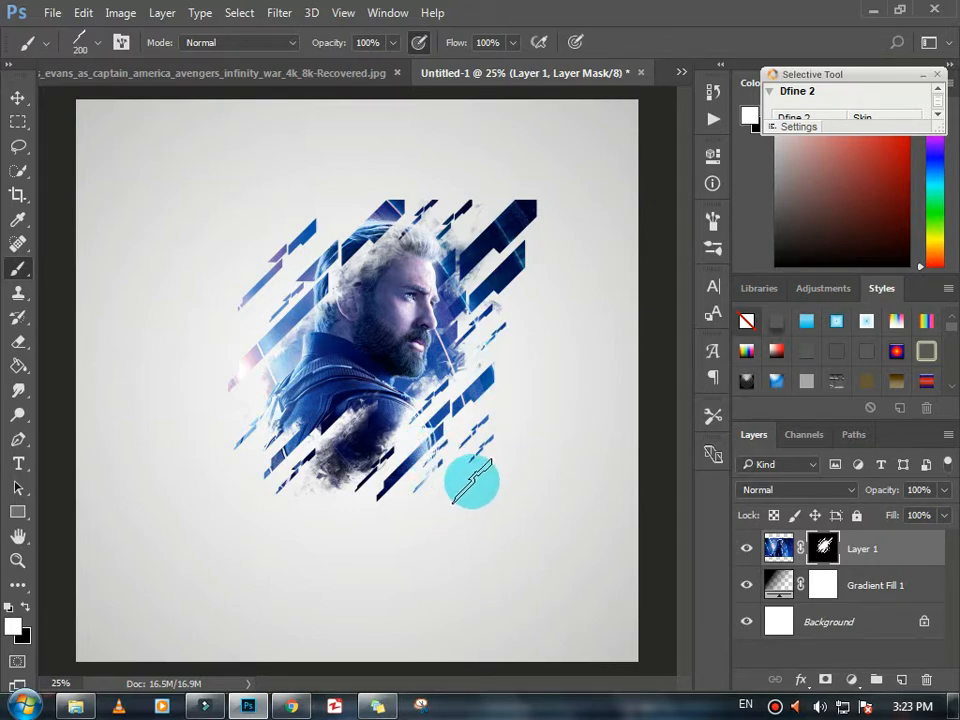
{"action": "left_click", "coordinate": [472, 481]}
{"action": "left_click", "coordinate": [431, 502]}
{"action": "left_click", "coordinate": [518, 338]}
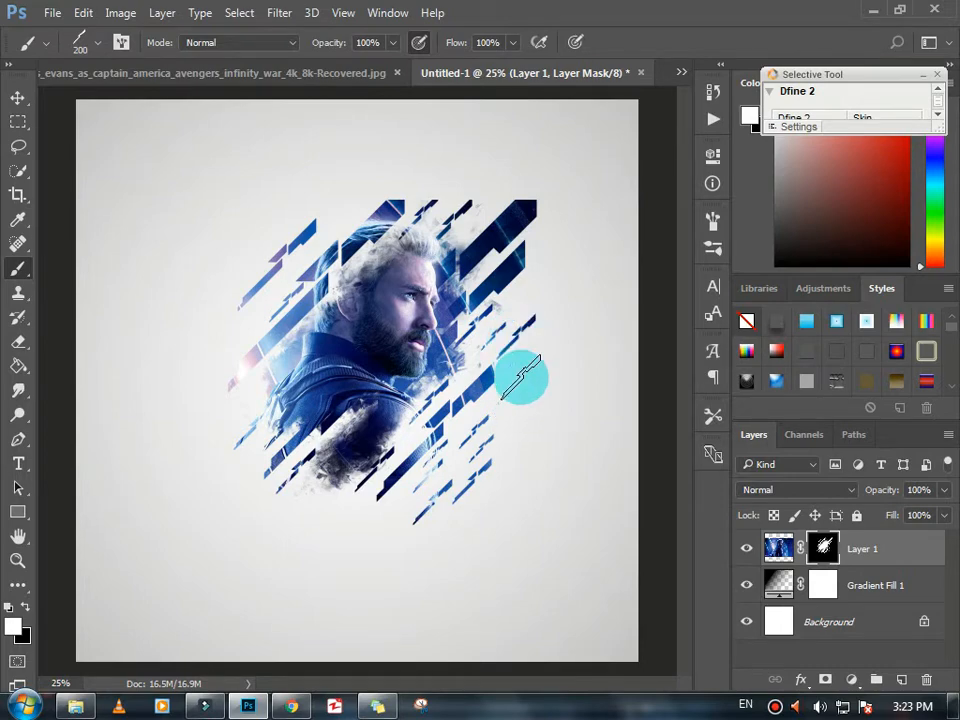
Undo a stray shard far below the portrait, and stamp a 250 px shard just below the upper arm.
{"action": "left_click", "coordinate": [202, 550]}
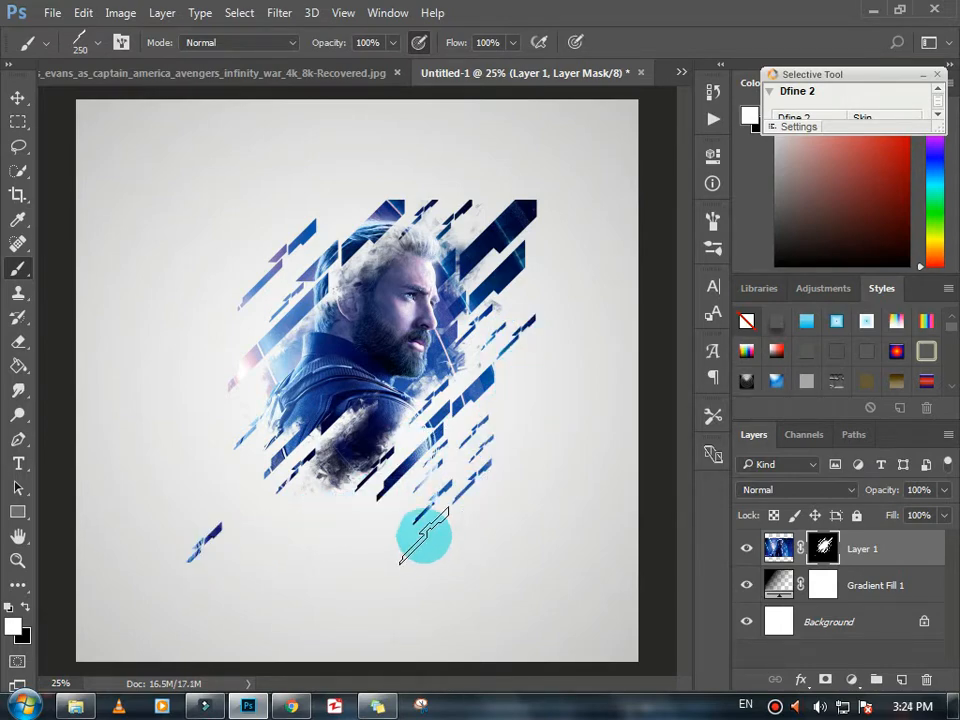
{"action": "key", "text": "ctrl+z"}
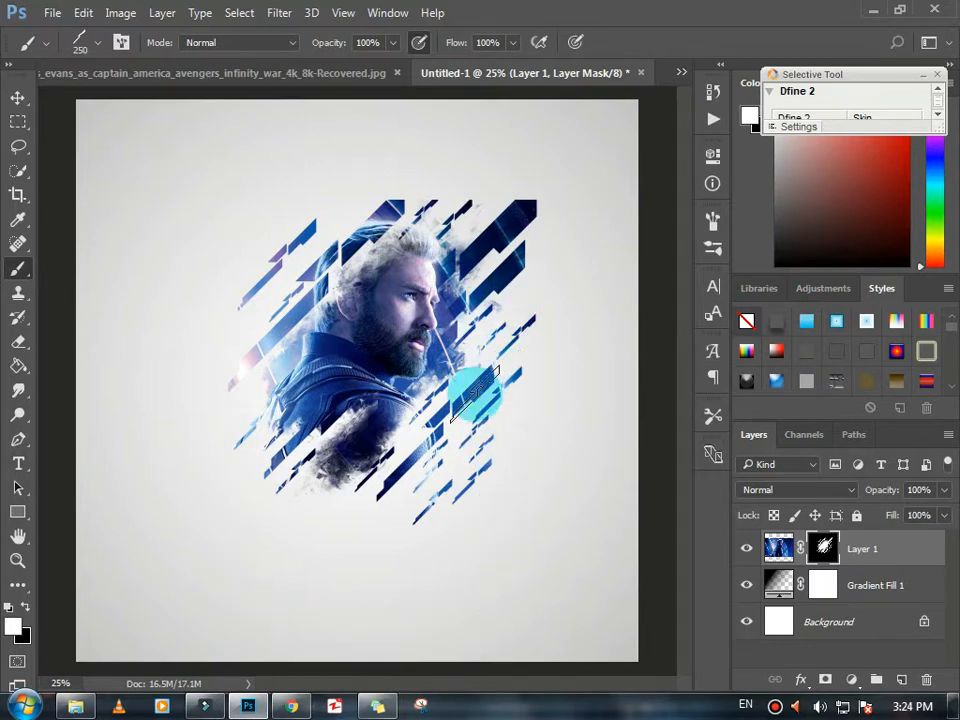
{"action": "left_click", "coordinate": [307, 516]}
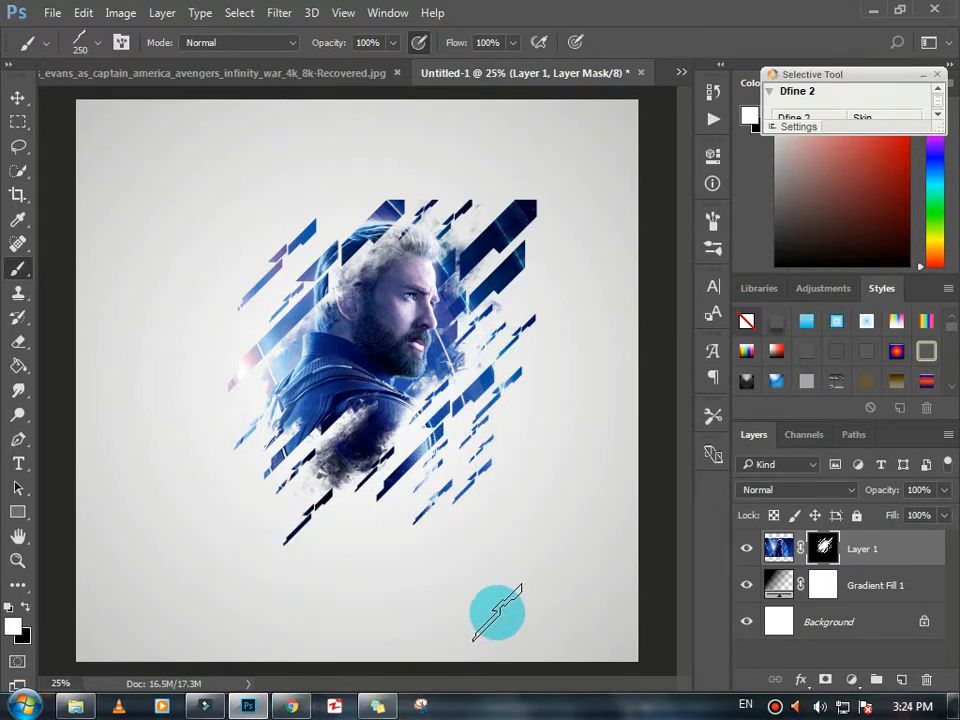
Reduce the shard brush through 150 px to 100 px and stamp small shards below the arm and away from the portrait's lower back side.
{"action": "key", "text": "bracketleft"}
{"action": "key", "text": "bracketleft"}
{"action": "key", "text": "bracketleft"}
{"action": "key", "text": "bracketleft"}
{"action": "key", "text": "bracketleft"}
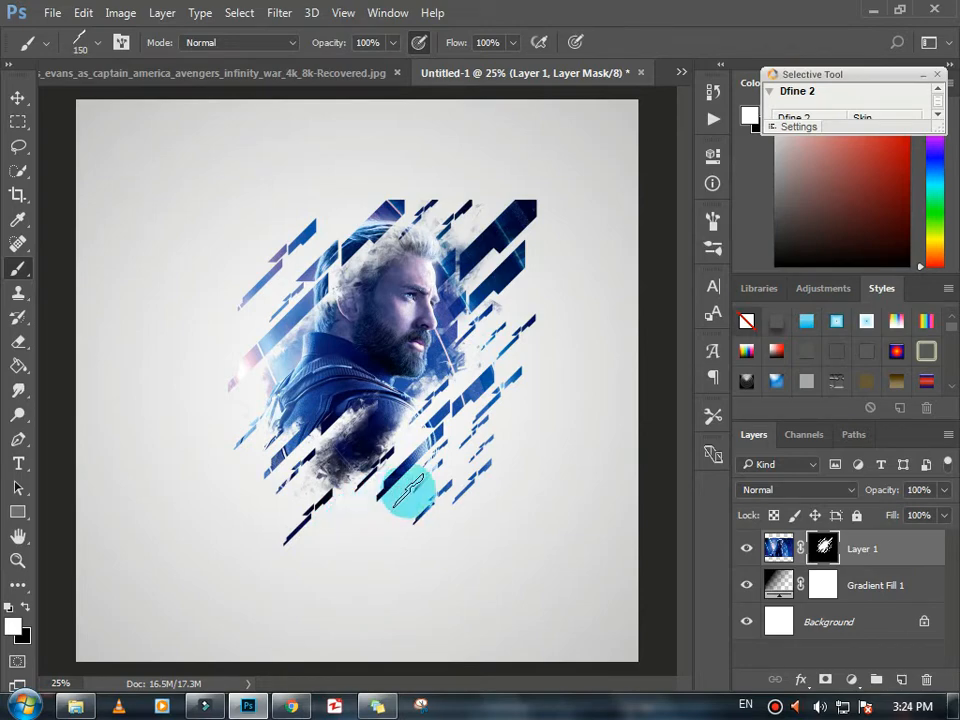
{"action": "left_click", "coordinate": [154, 519]}
{"action": "left_click", "coordinate": [699, 160]}
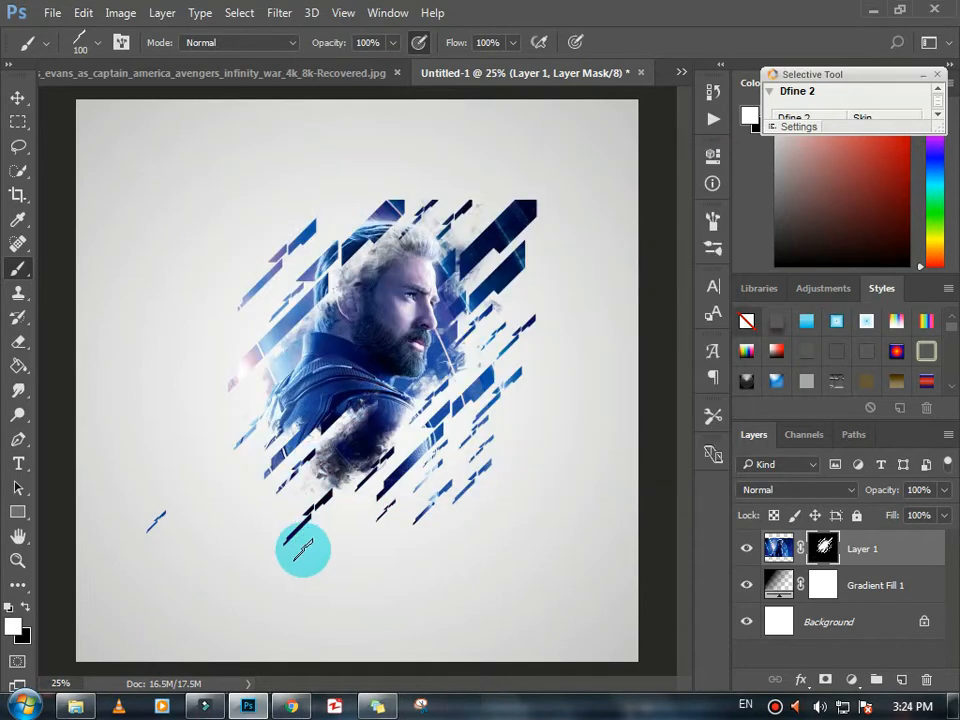
{"action": "left_click", "coordinate": [363, 517]}
{"action": "left_click", "coordinate": [365, 577]}
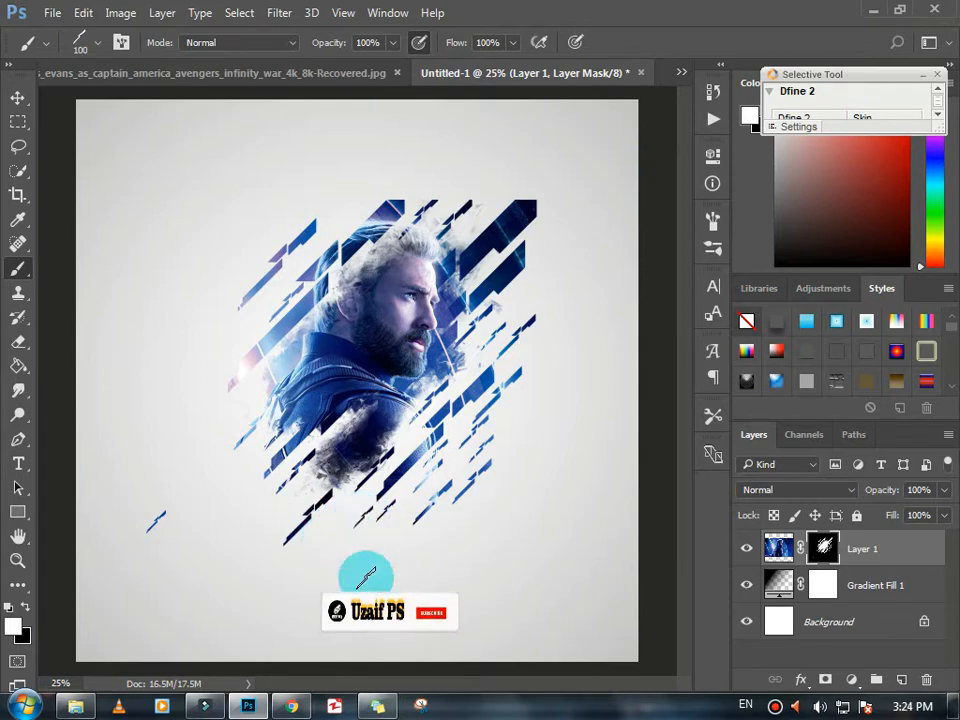
{"action": "left_click", "coordinate": [208, 409]}
{"action": "left_click", "coordinate": [507, 393]}
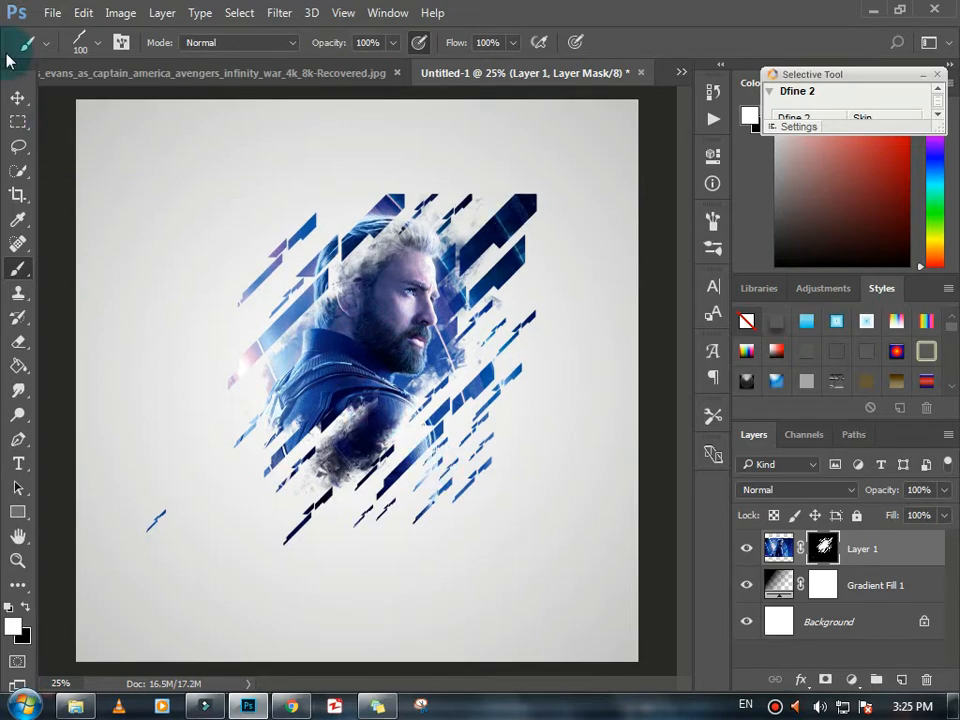
Switch to the 702 px splatter brush, set it to 400 px and paint the mask to reveal the man's faded hair.
{"action": "left_click", "coordinate": [88, 42]}
{"action": "left_click", "coordinate": [70, 318]}
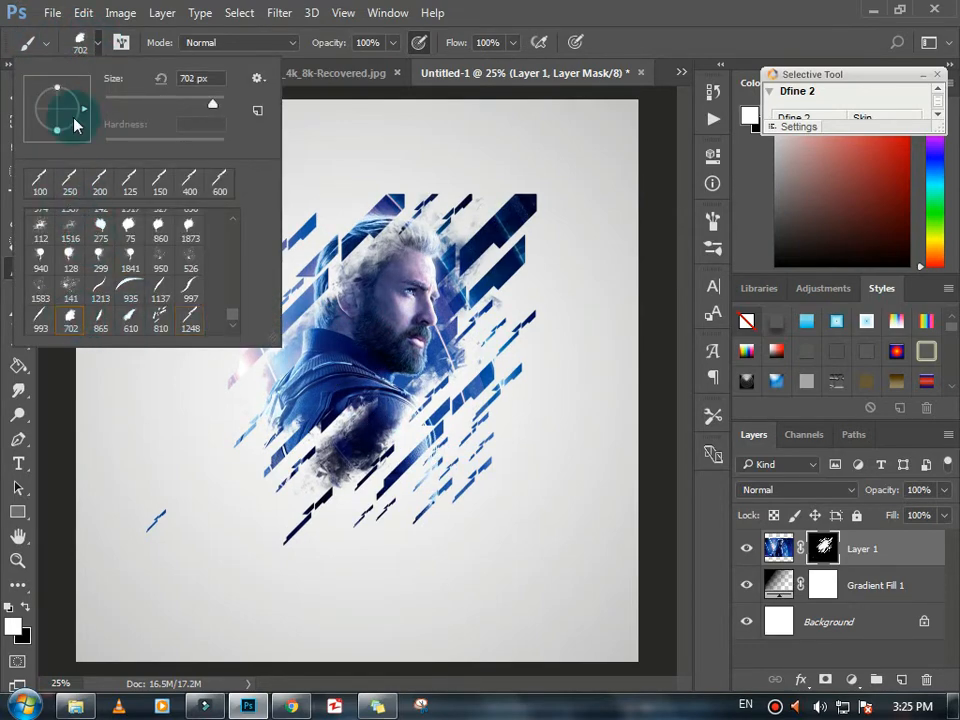
{"action": "left_click", "coordinate": [96, 41]}
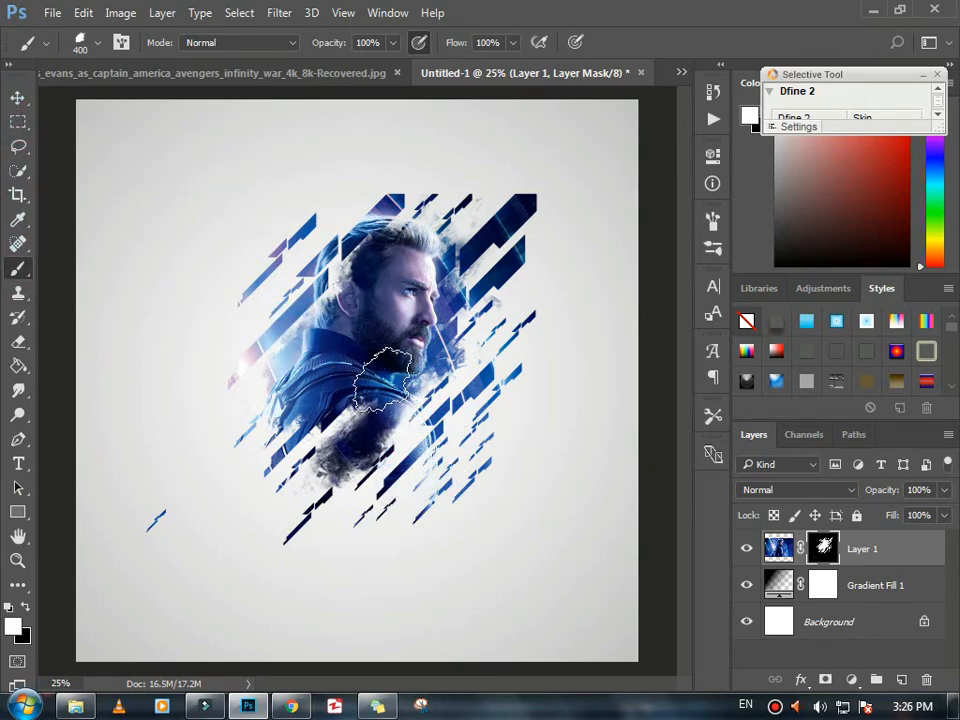
{"action": "left_click", "coordinate": [239, 233]}
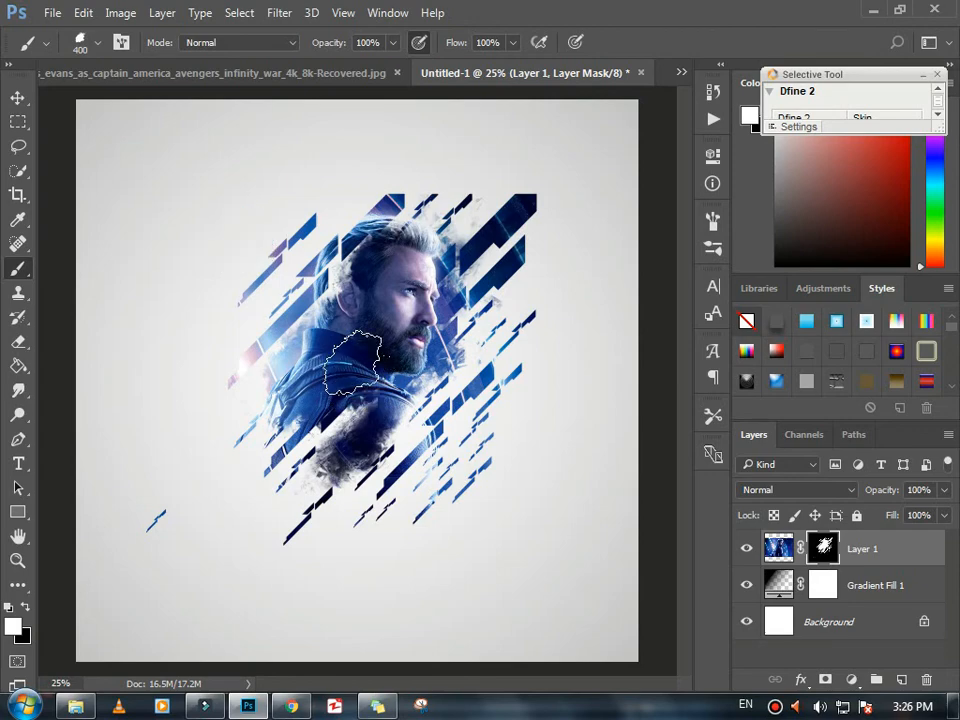